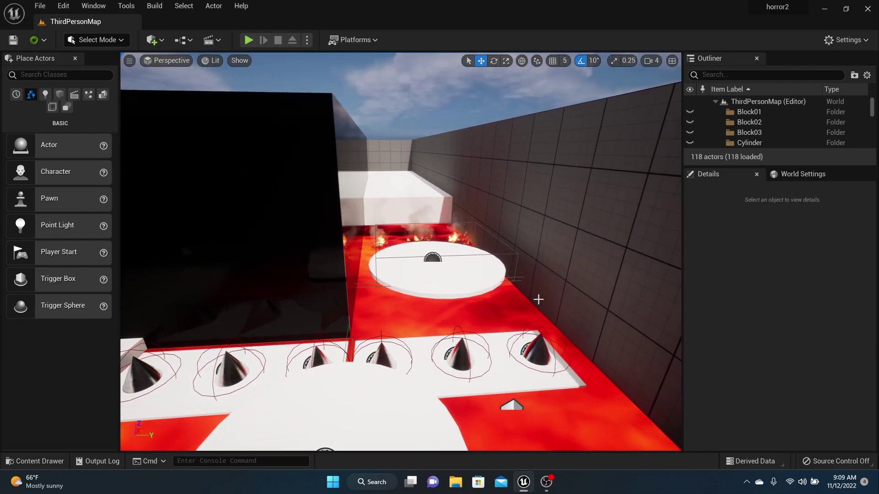
Select the round white platform beyond the spikes and open its Blueprint for editing.
key(w)
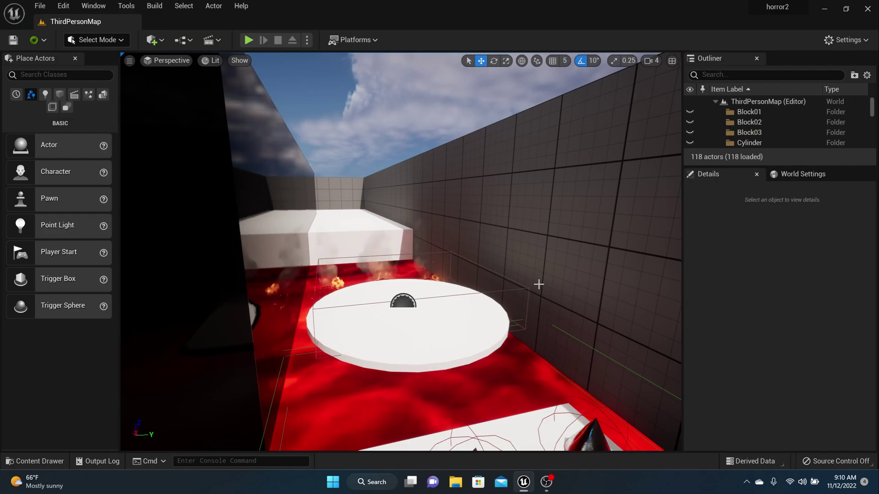
right_drag(535, 284, 519, 298)
scroll(534, 283, up, 3)
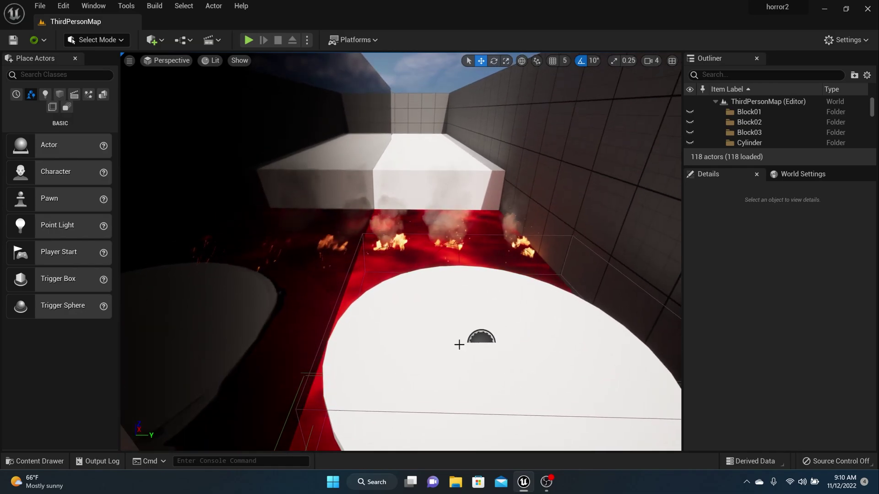
click(481, 335)
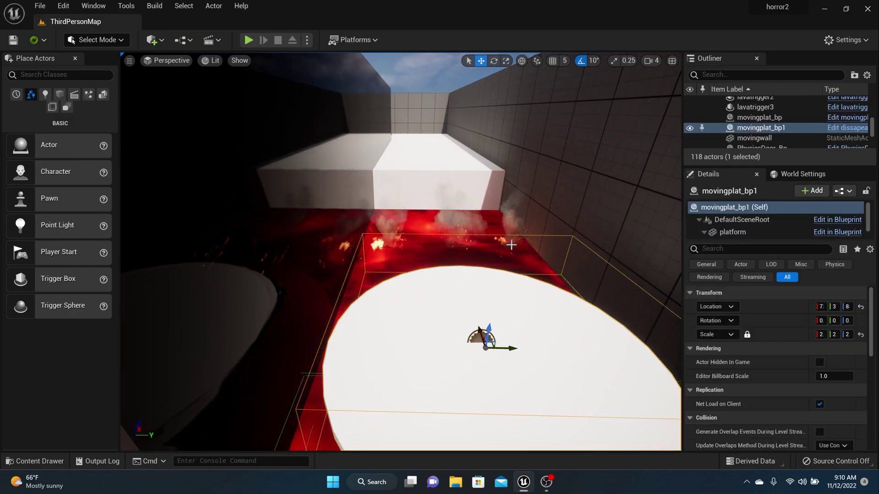
right_drag(450, 254, 472, 262)
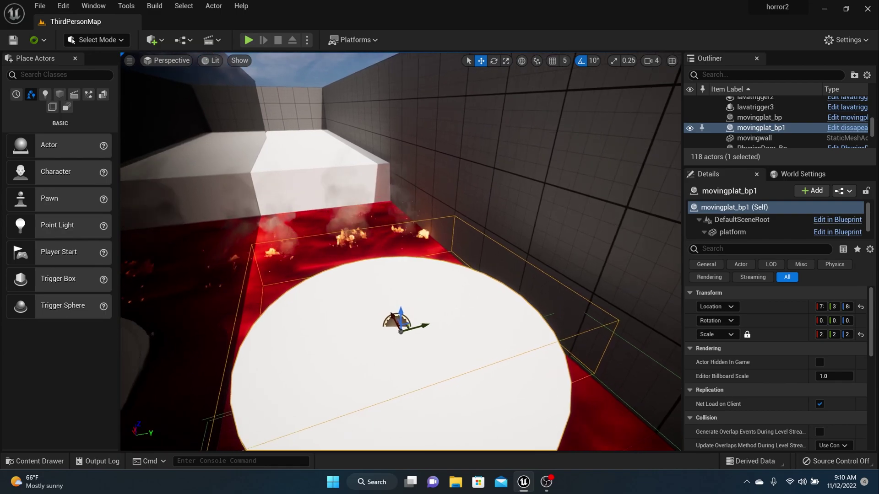
scroll(400, 280, up, 3)
right_drag(397, 267, 392, 252)
key(f)
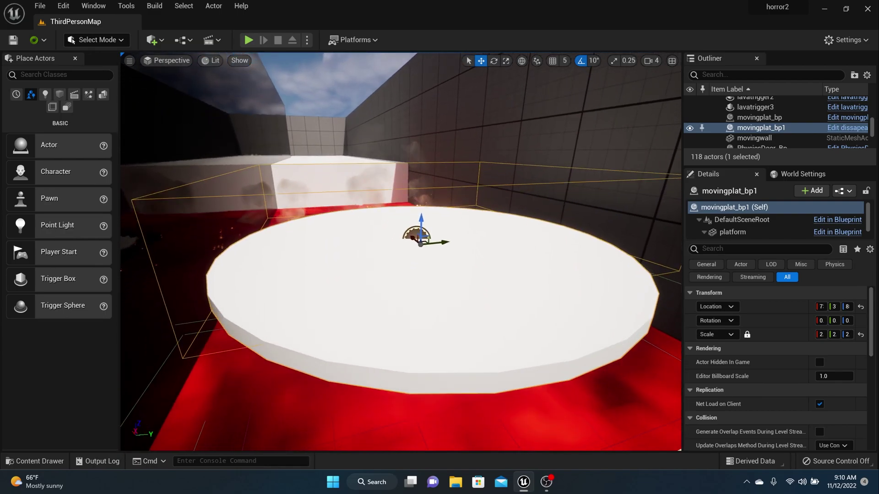
scroll(397, 267, down, 8)
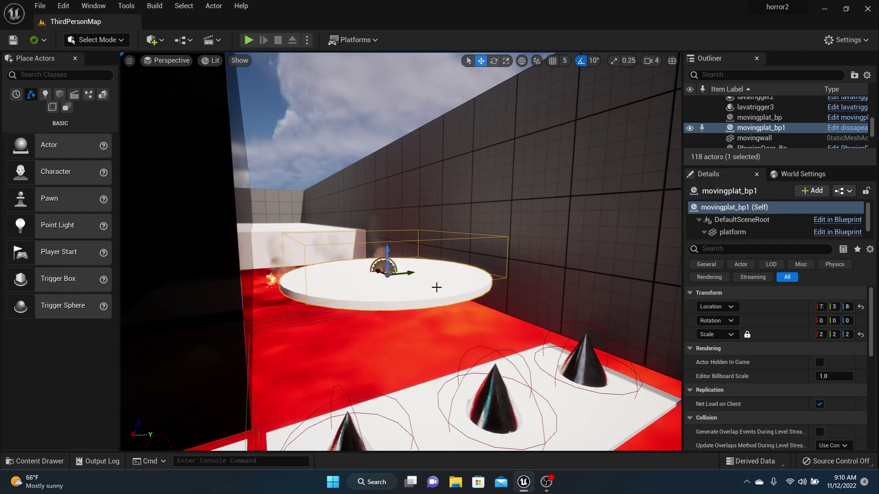
click(843, 191)
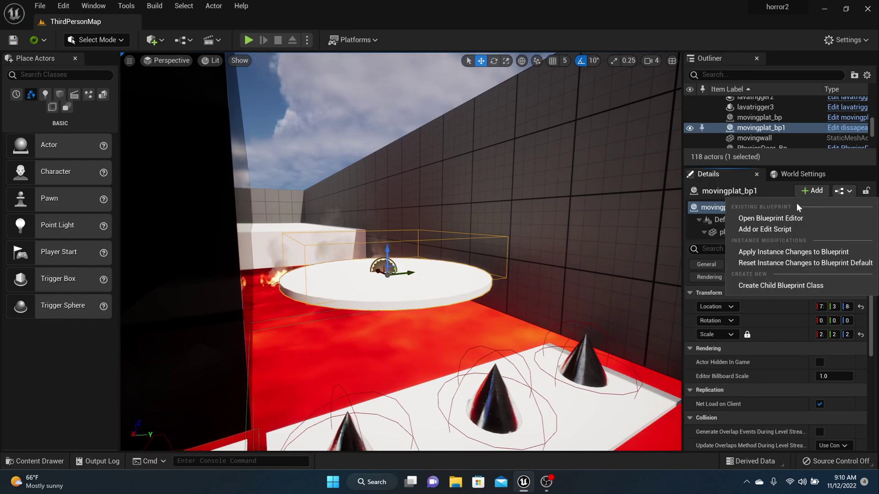
click(782, 219)
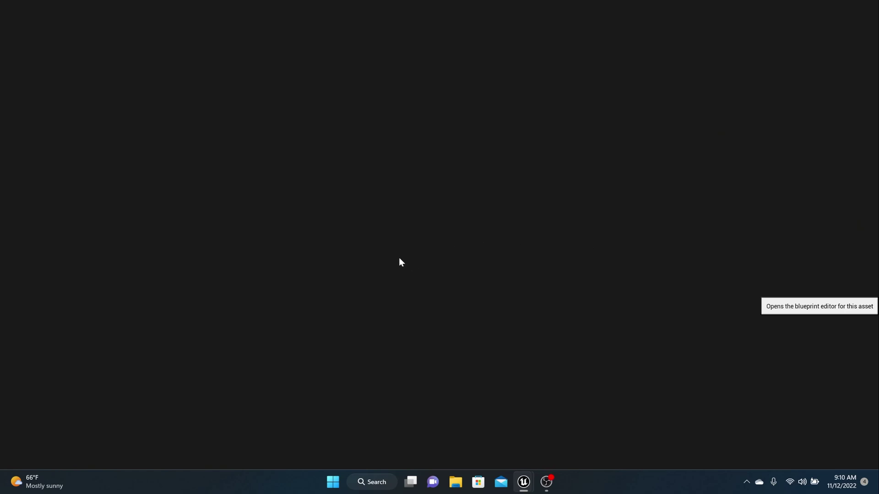
Examine the disappearing platform's event graph, from the overlap and BeginPlay events through the delays to the last Set Visibility node.
scroll(354, 266, down, 3)
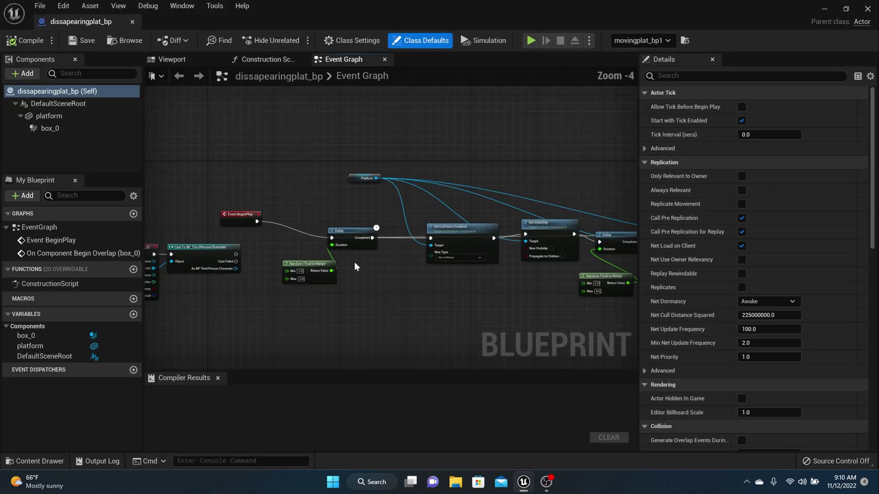
scroll(354, 262, down, 3)
right_drag(366, 285, 388, 217)
scroll(327, 229, up, 4)
scroll(327, 229, up, 1)
right_drag(328, 229, 324, 287)
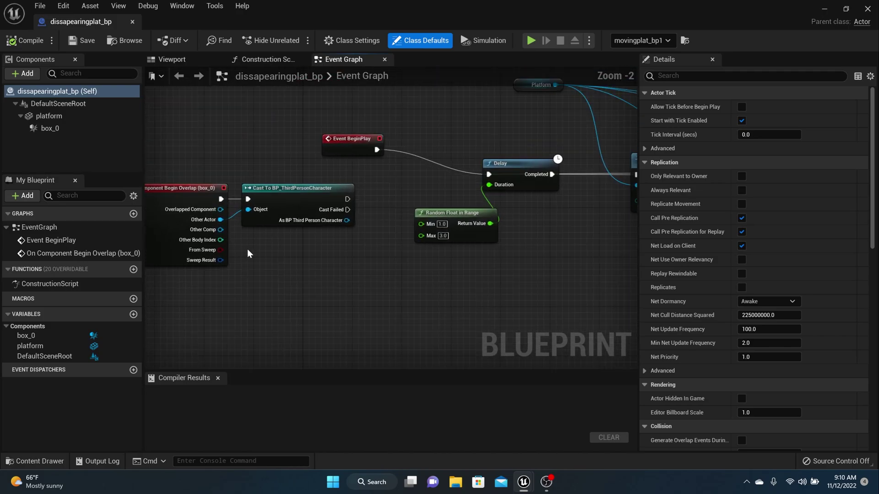
right_drag(243, 248, 333, 258)
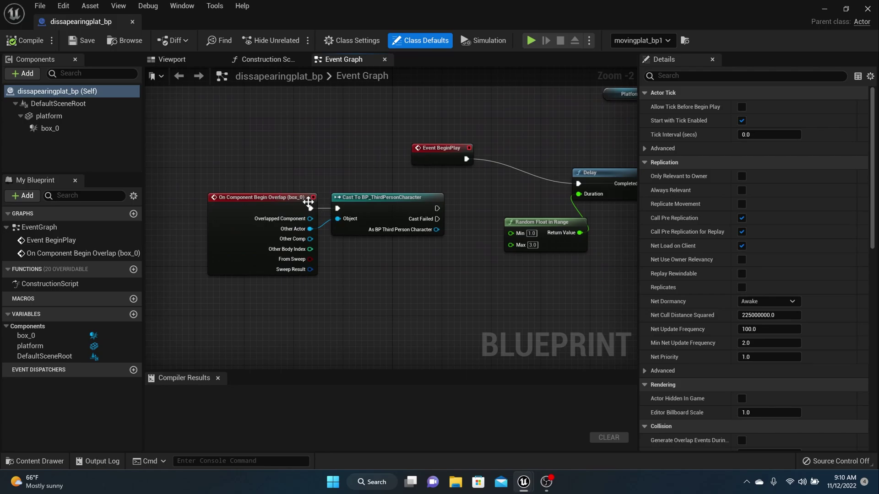
right_drag(475, 201, 344, 252)
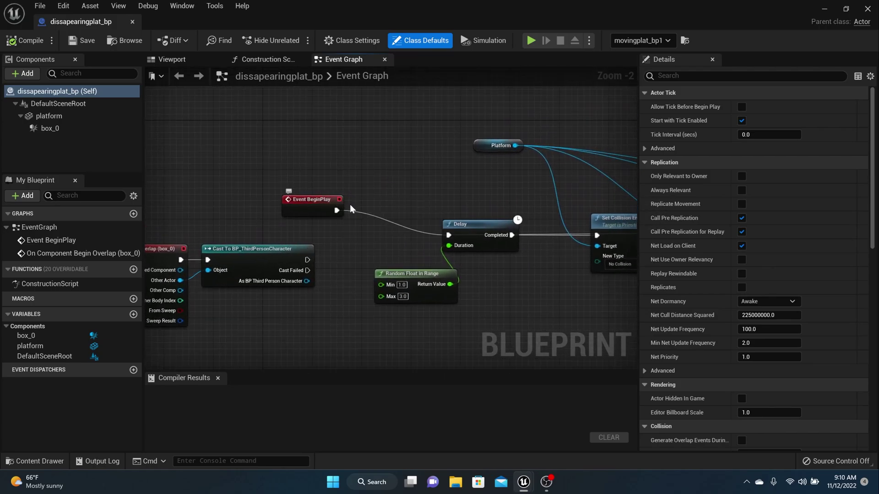
right_drag(394, 215, 234, 208)
scroll(351, 229, down, 2)
right_drag(544, 293, 355, 301)
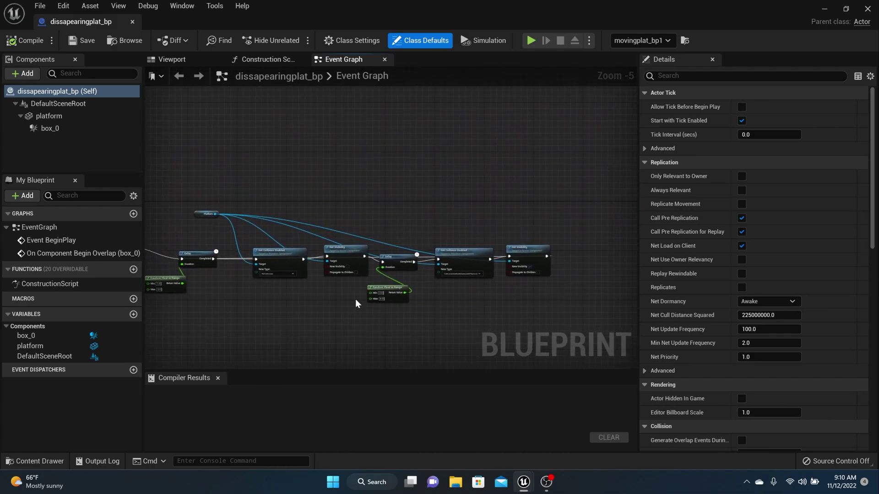
scroll(359, 299, up, 1)
right_drag(510, 255, 365, 297)
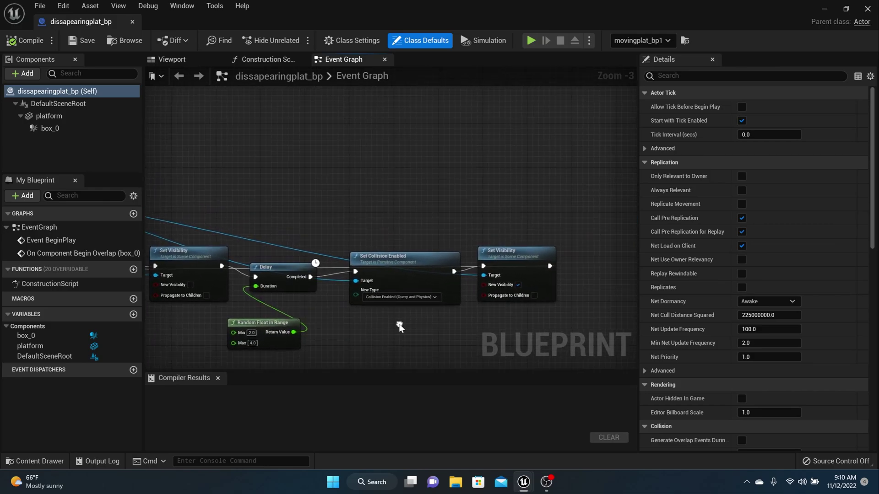
Shift the last Set Visibility node farther along the chain and add two reroute nodes lifting its loop-back wire above the other nodes.
drag(510, 259, 581, 226)
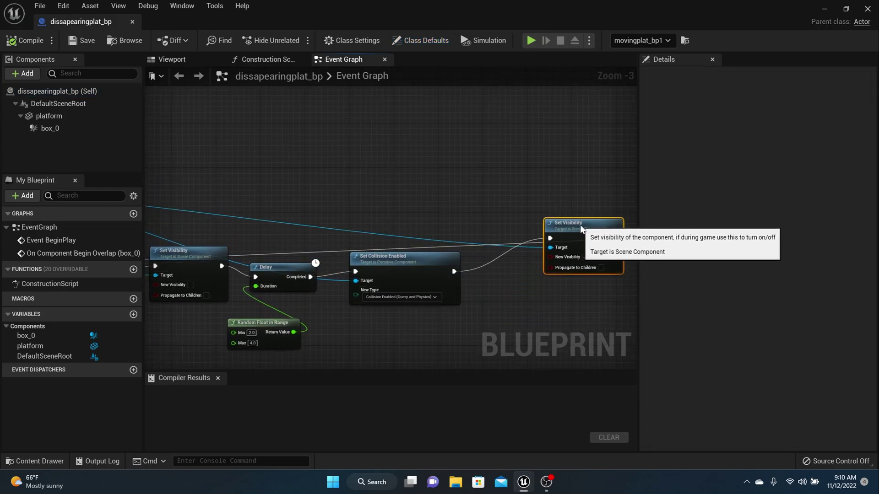
double_click(456, 245)
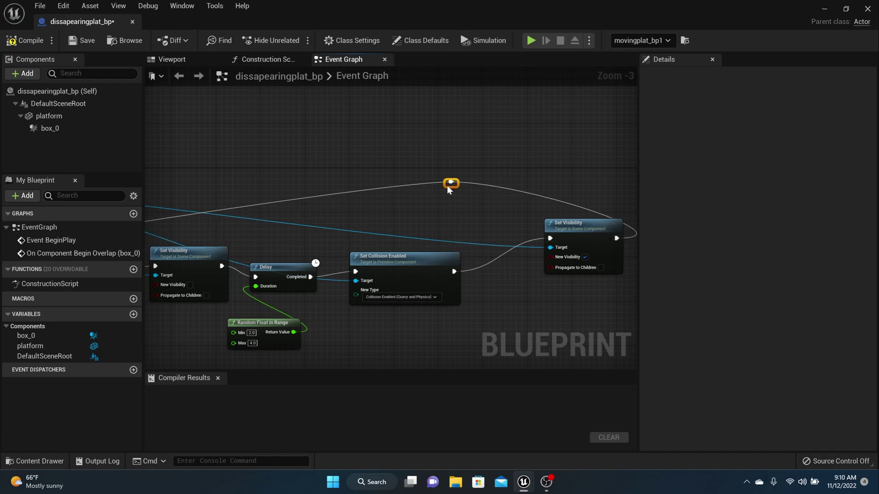
click(561, 229)
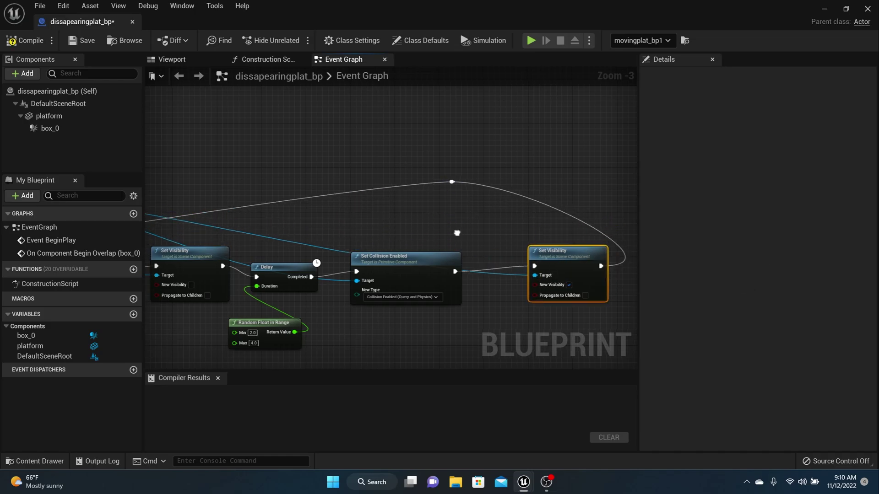
right_drag(367, 239, 617, 230)
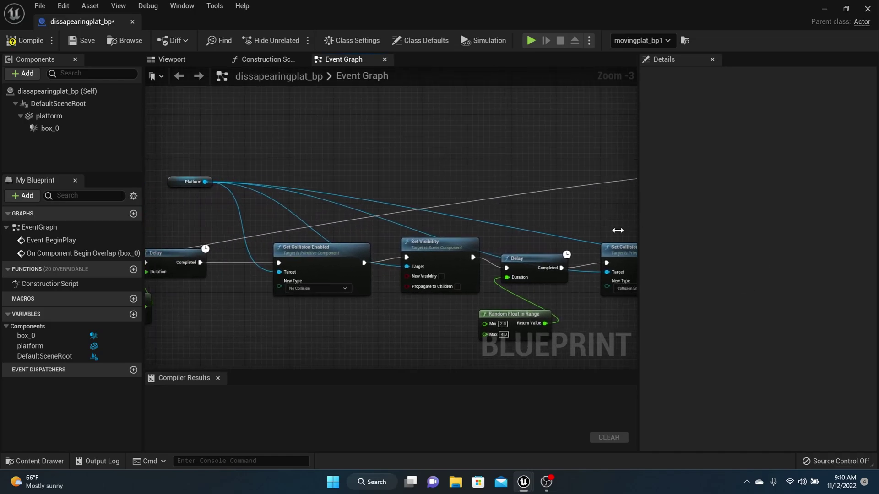
double_click(446, 209)
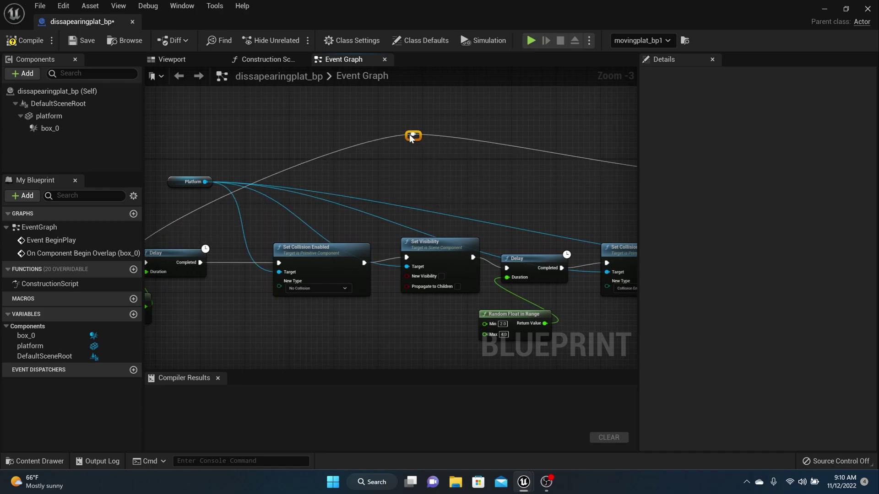
Compile and save the disappearing platform Blueprint, and close its editor.
click(10, 42)
click(71, 40)
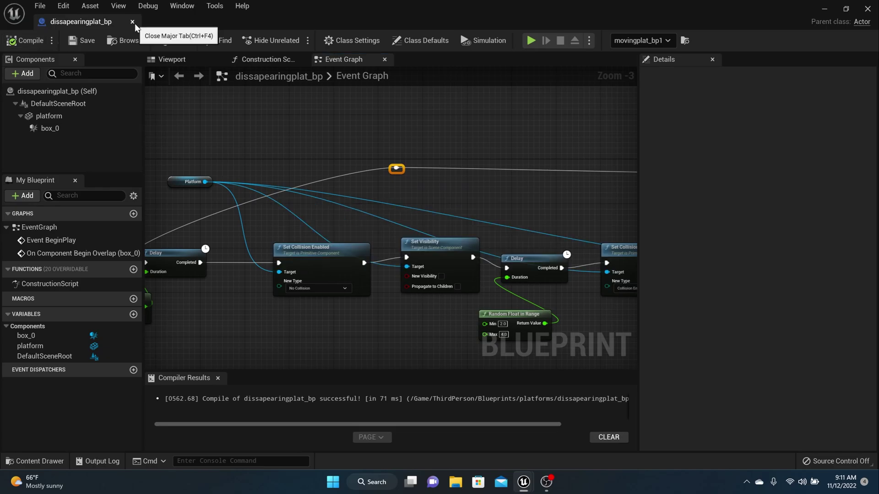
click(132, 21)
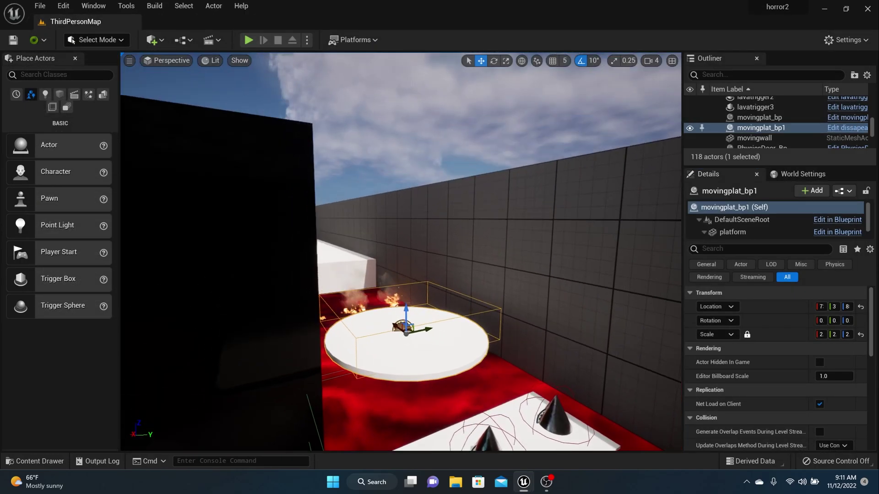
Search the placeable actors for "scene" and place a Scene Capture 2D on the lava floor beside the spikes.
right_click(448, 158)
right_drag(446, 152, 292, 163)
click(56, 75)
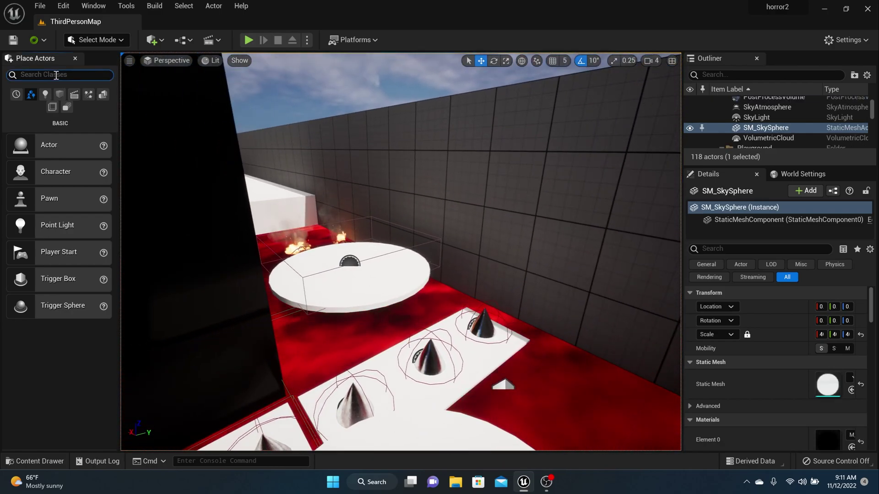
text(sce)
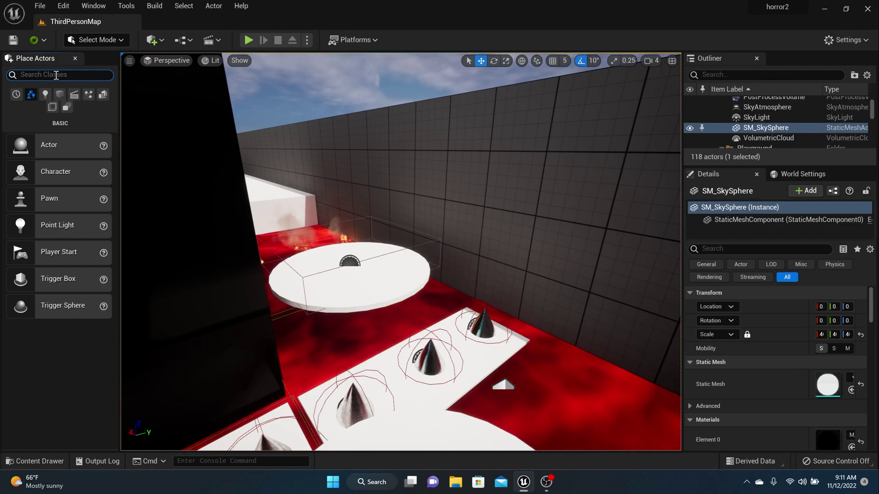
text(ne)
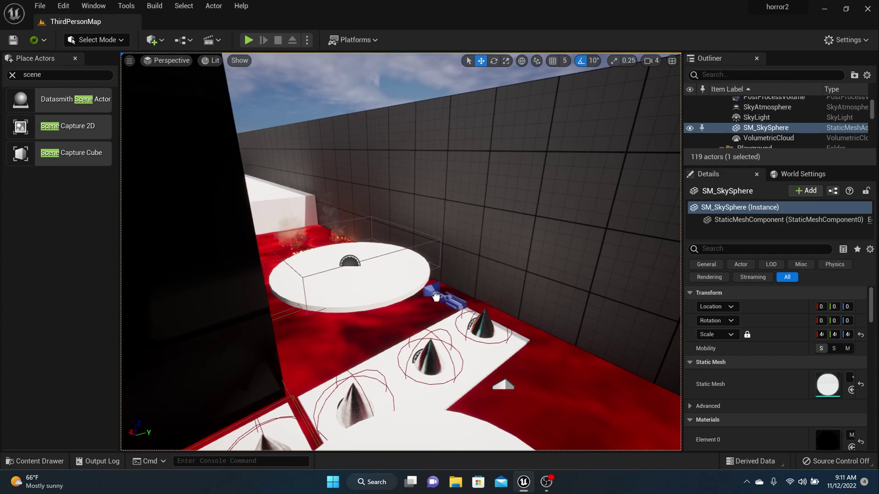
drag(566, 375, 573, 375)
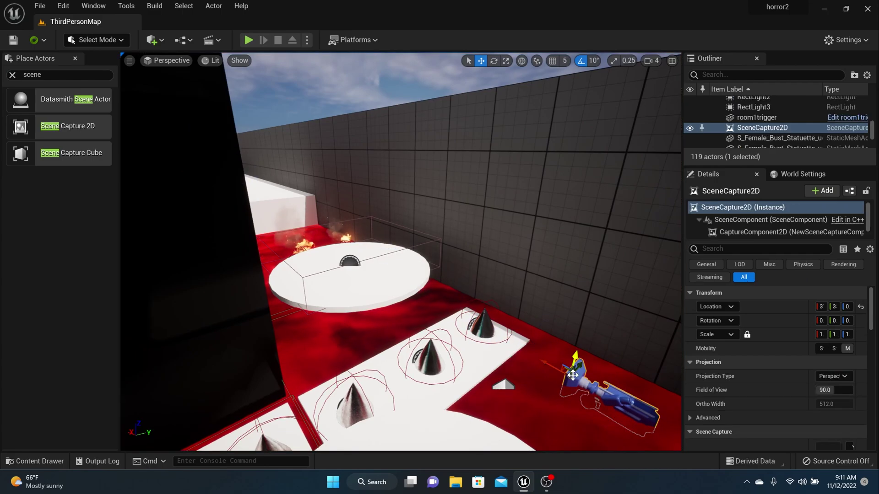
Raise the Scene Capture 2D off the lava floor and move it across to the top of the room's end wall.
key(f)
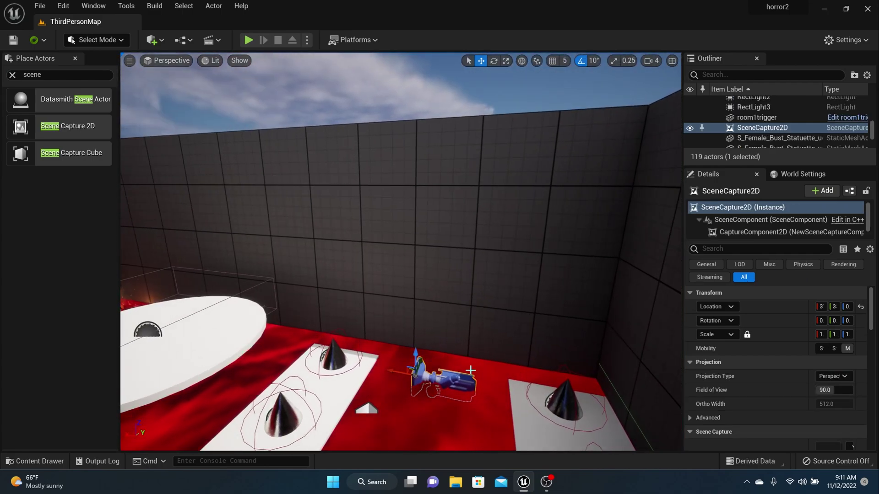
drag(414, 355, 432, 196)
middle_drag(432, 195, 293, 165)
drag(216, 175, 428, 191)
right_drag(428, 191, 431, 229)
scroll(431, 230, up, 5)
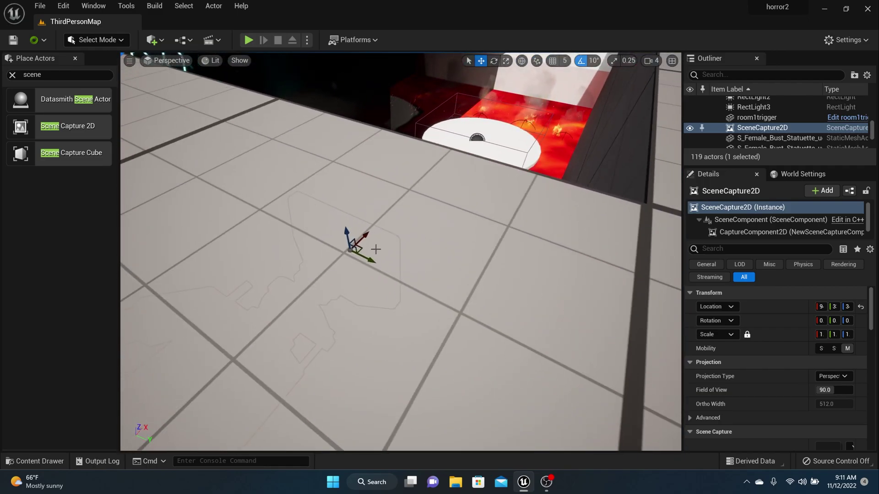
Rotate the Scene Capture 2D about its vertical axis and reposition it in the room's upper wall corner.
drag(334, 276, 380, 280)
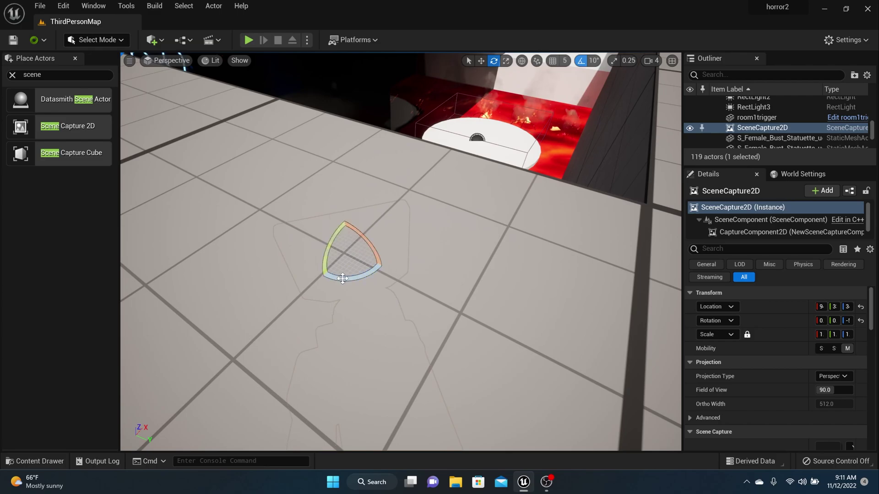
key(w)
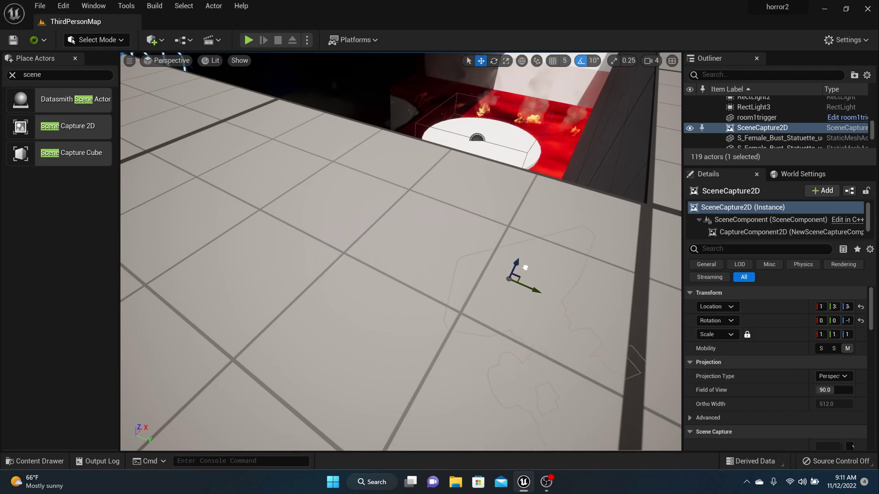
right_drag(431, 229, 443, 243)
scroll(463, 225, down, 4)
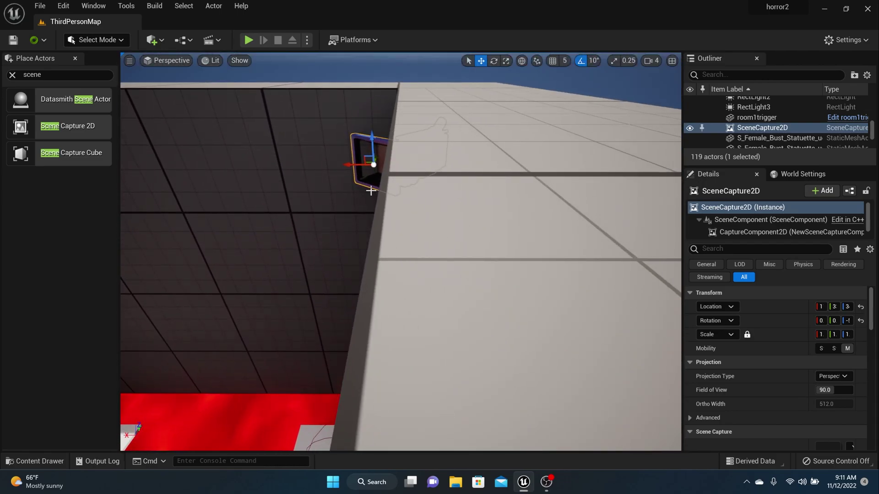
Create a folder named securitycams inside the ThirdPerson Blueprints content folder.
click(47, 460)
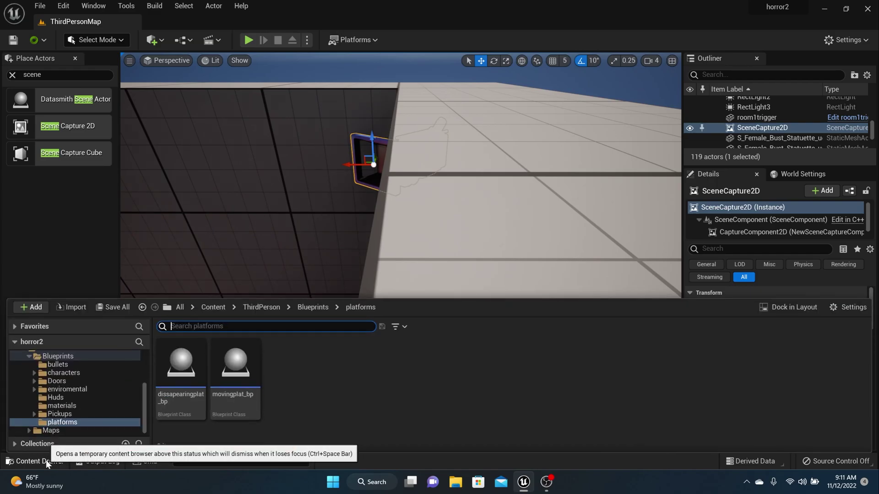
click(313, 308)
scroll(408, 387, down, 3)
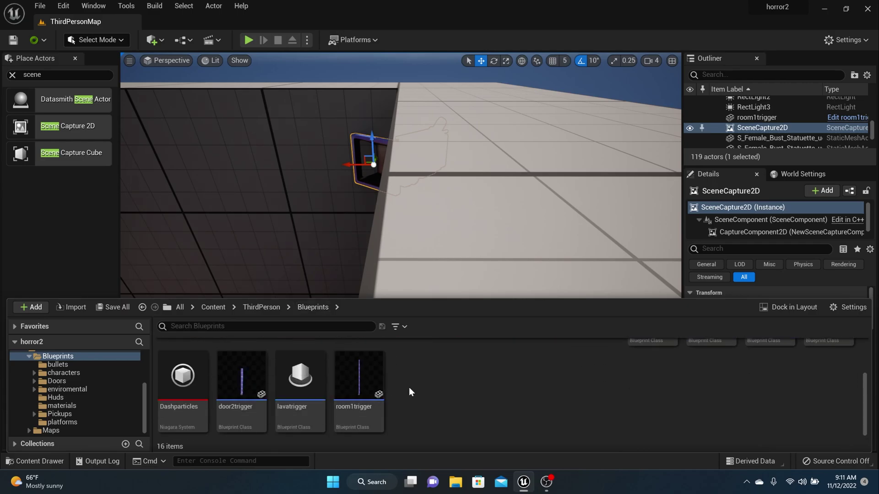
right_click(408, 387)
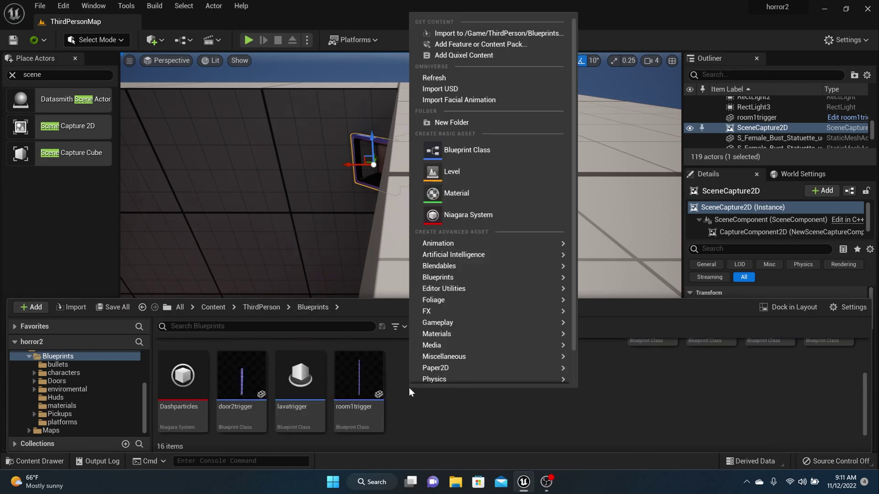
click(437, 123)
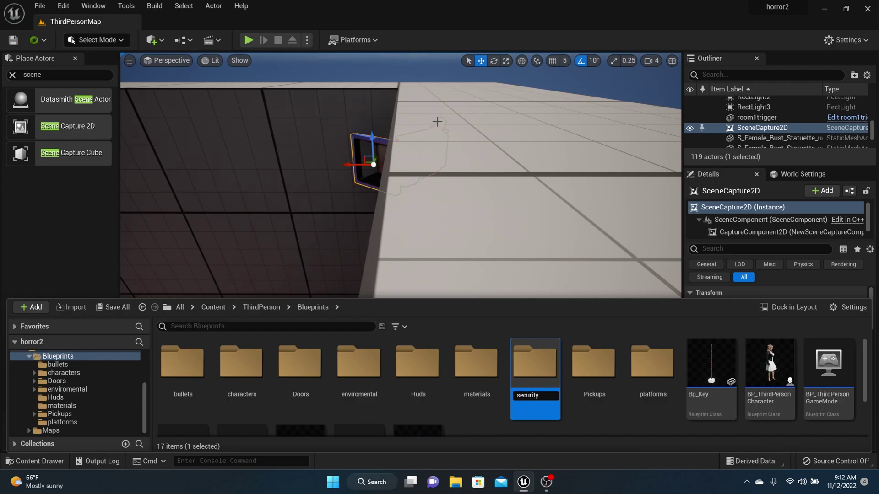
key(Return)
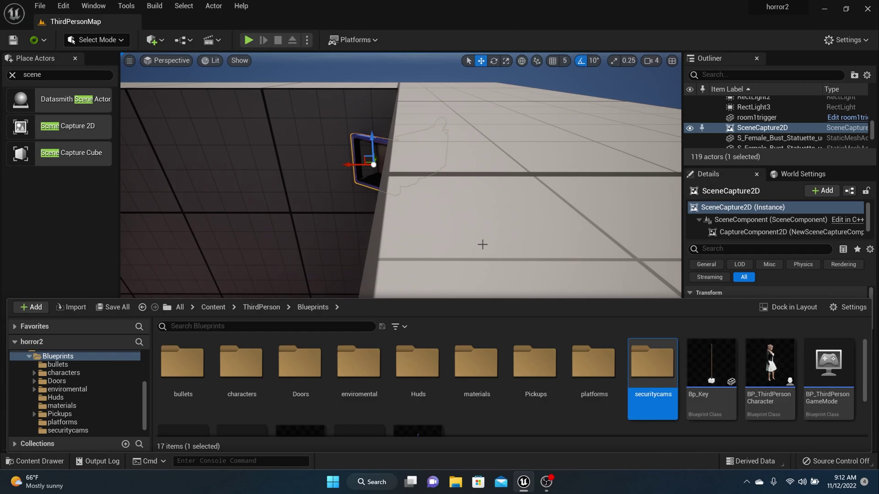
Create a render target named hallwaycam inside the securitycams folder.
double_click(653, 364)
right_drag(440, 211, 343, 261)
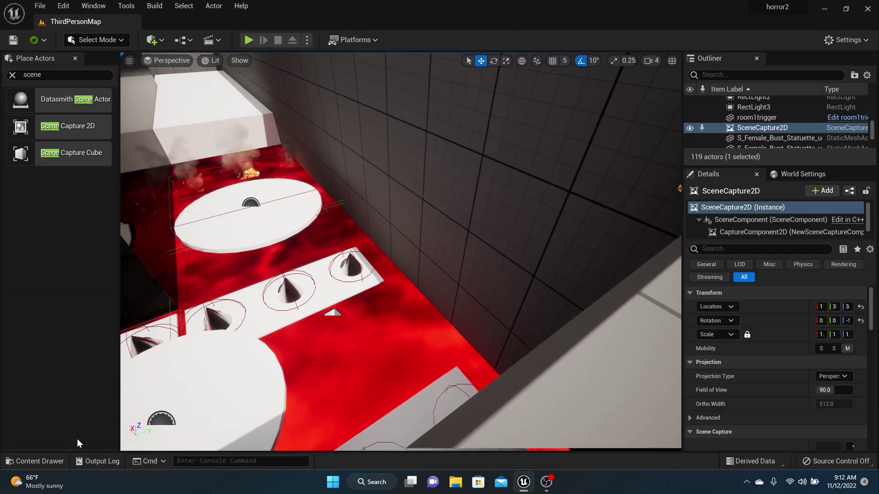
click(52, 458)
right_click(284, 351)
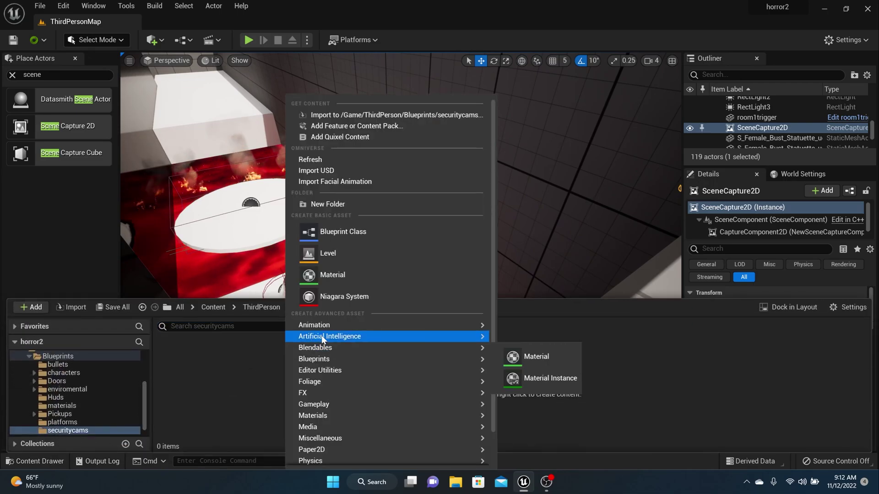
scroll(348, 446, down, 2)
mouse_move(349, 446)
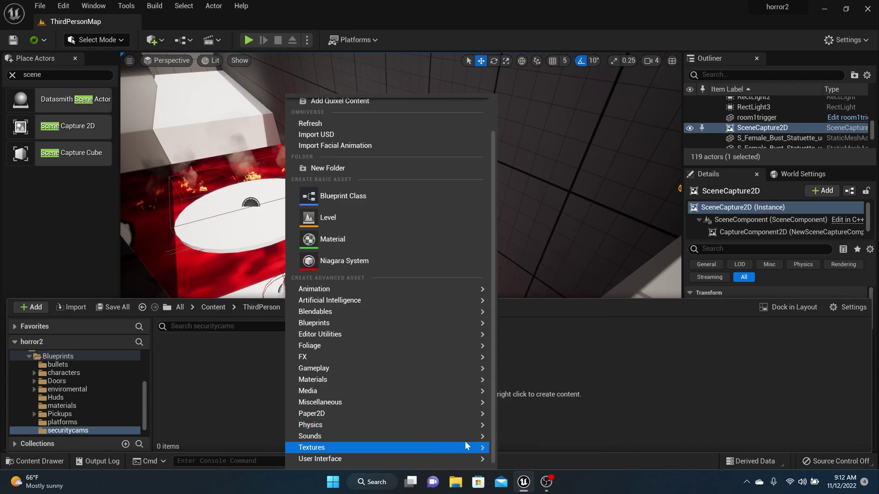
mouse_move(470, 447)
click(545, 350)
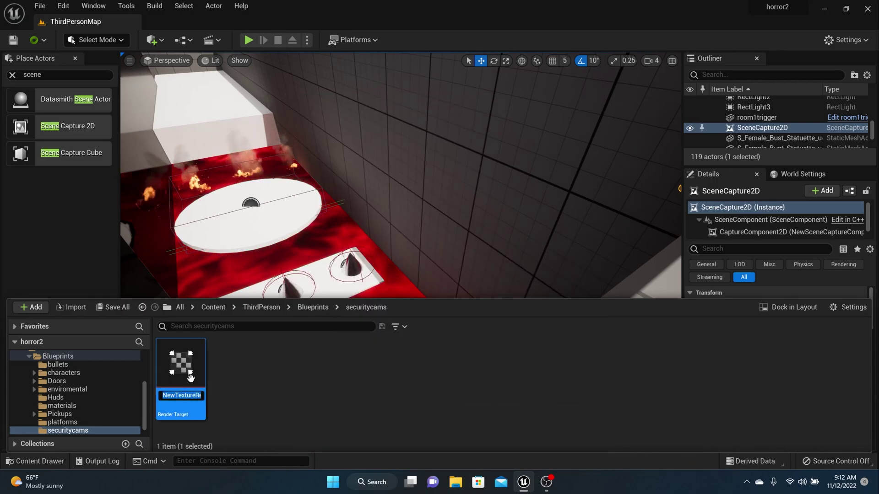
text(hallwaycam)
key(Return)
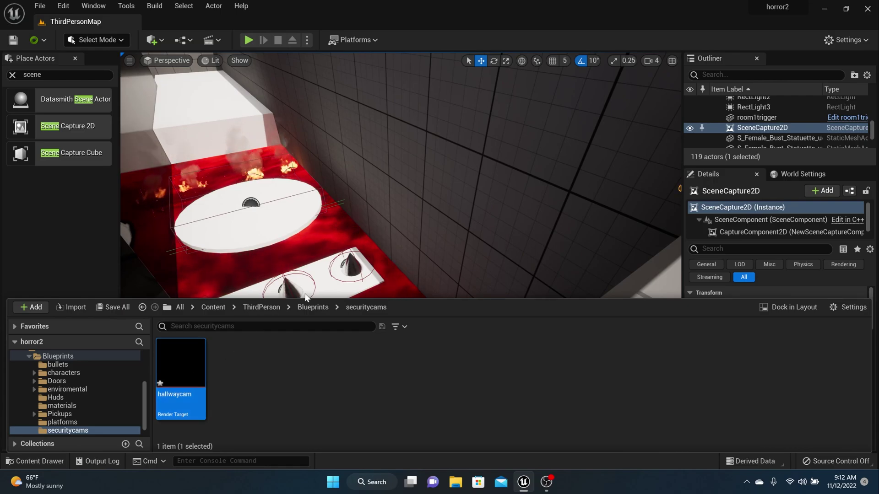
Assign the hallwaycam render target as the Texture Target of the Scene Capture 2D.
drag(308, 300, 320, 374)
right_drag(324, 343, 294, 343)
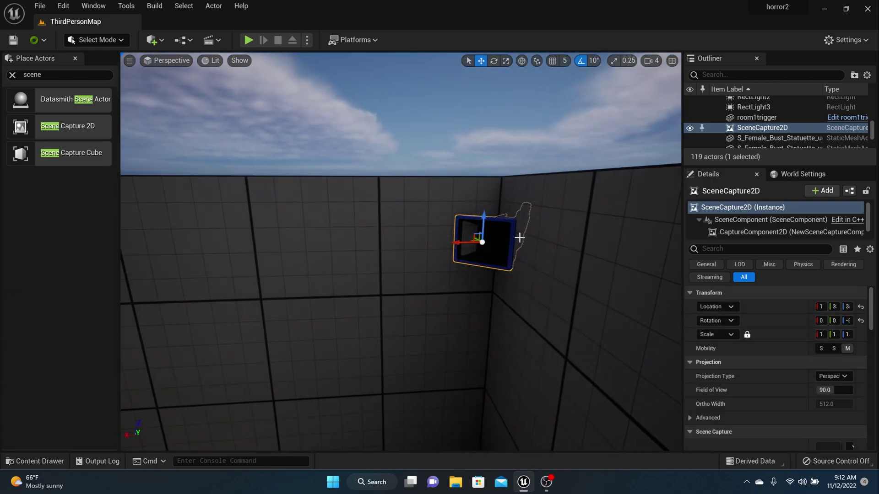
scroll(735, 290, down, 5)
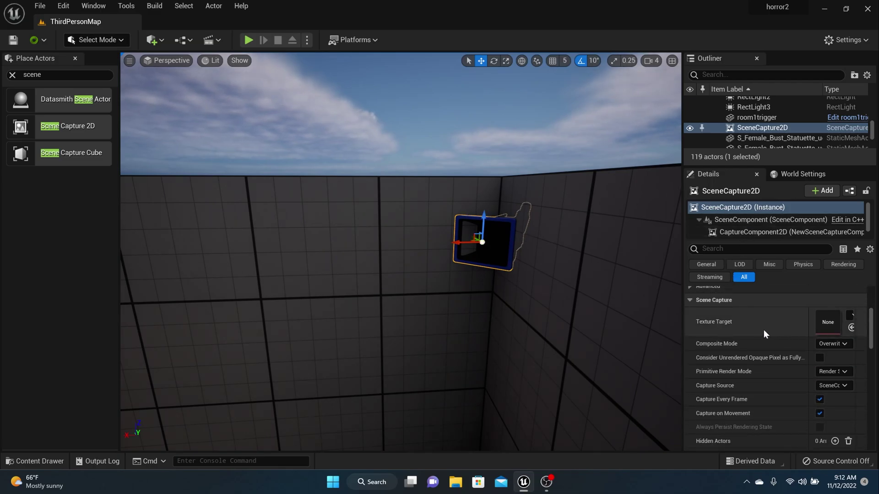
drag(680, 334, 587, 339)
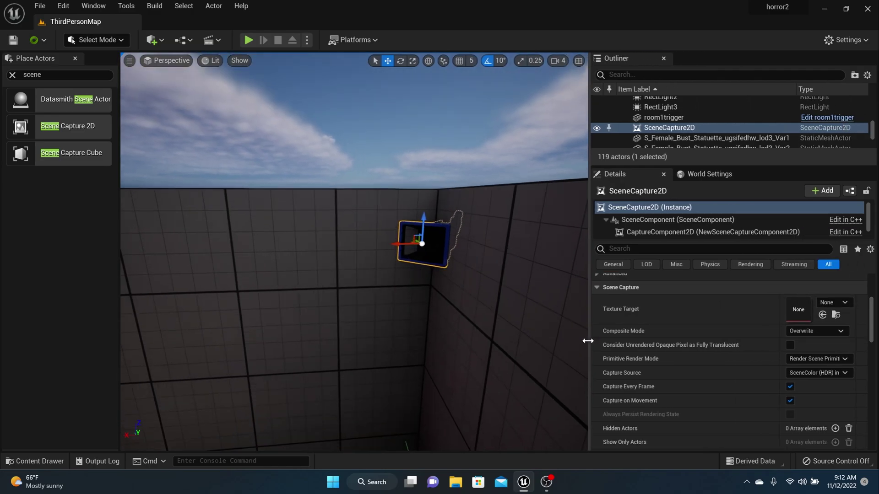
click(40, 461)
drag(181, 425, 805, 300)
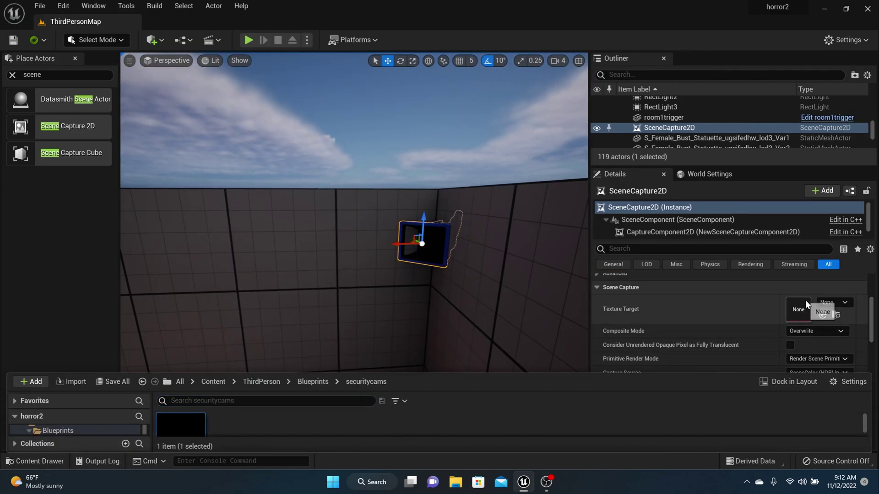
click(821, 316)
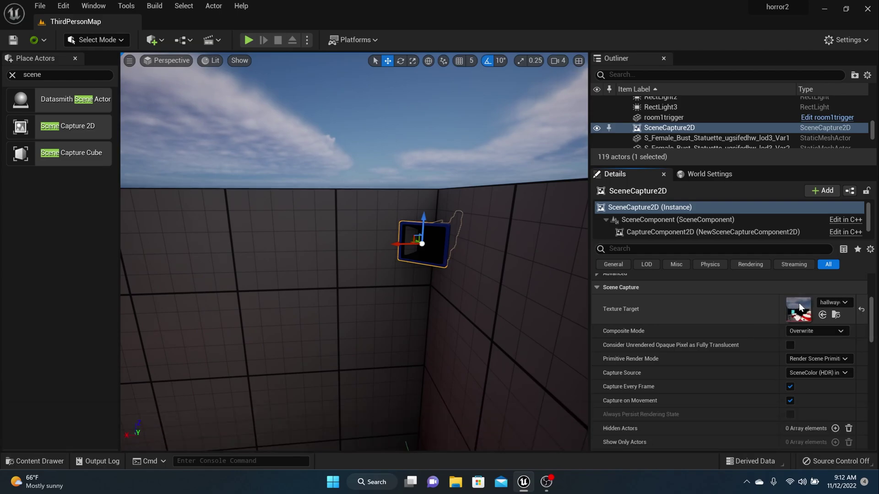
Create a material from the hallwaycam render target and keep the name hallwaycam_Mat.
click(60, 457)
drag(282, 372, 281, 256)
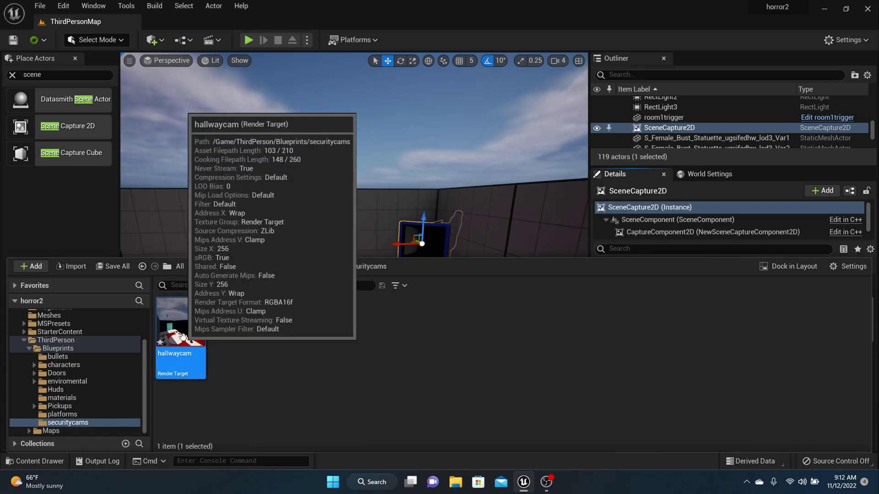
right_click(186, 343)
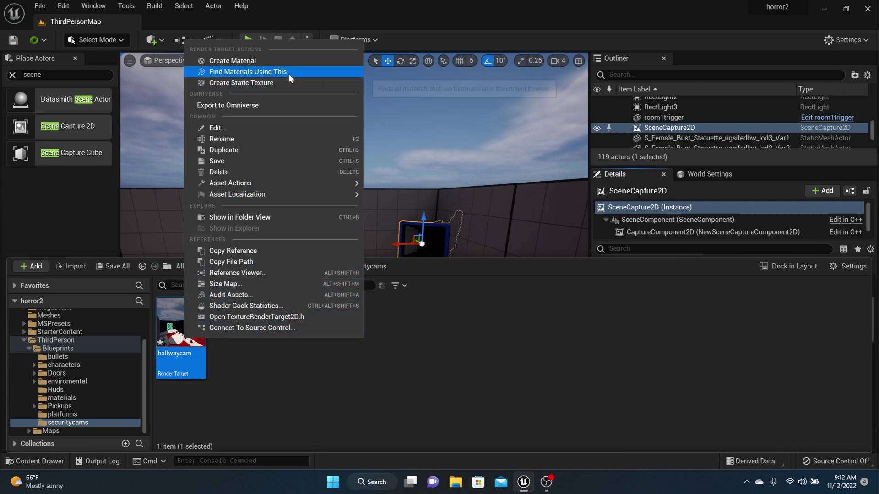
click(275, 61)
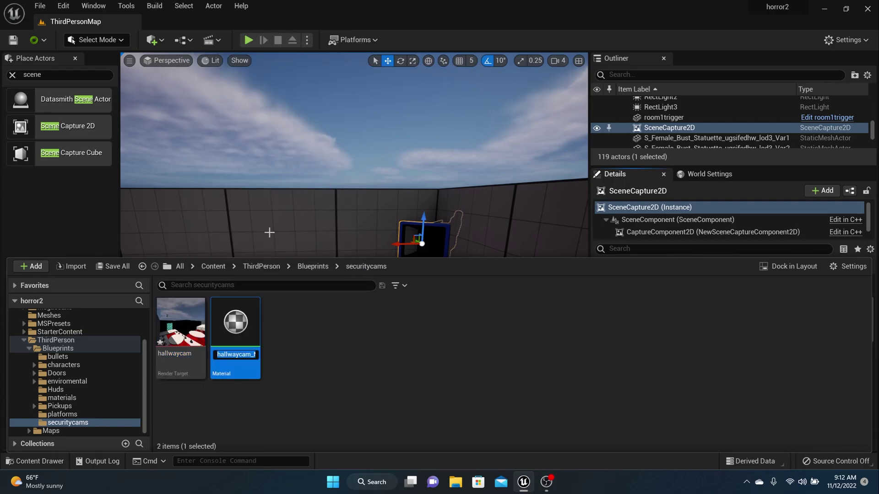
key(Return)
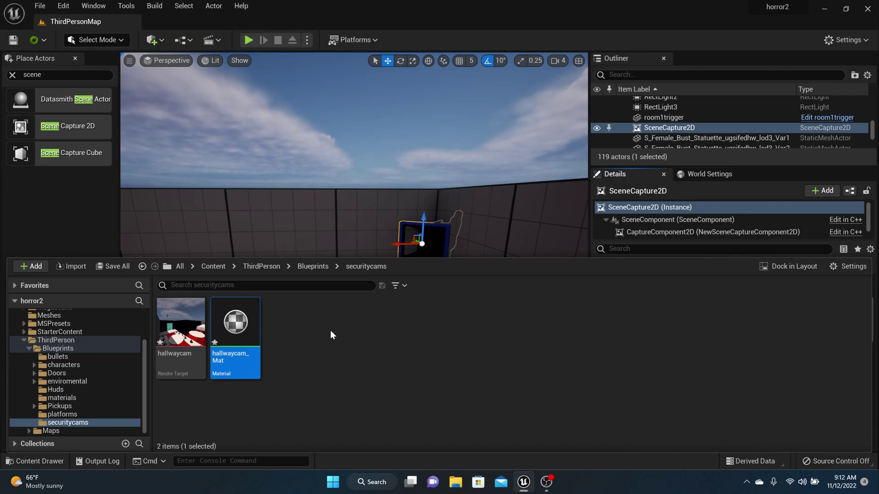
Open hallwaycam_Mat, move the Texture Sample node away from the output node, and add a Constant and a Multiply node.
double_click(247, 330)
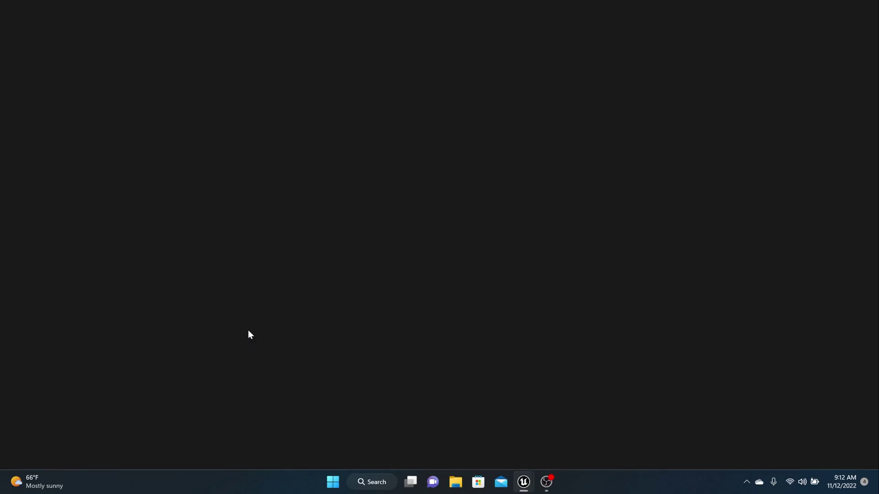
drag(403, 87, 277, 96)
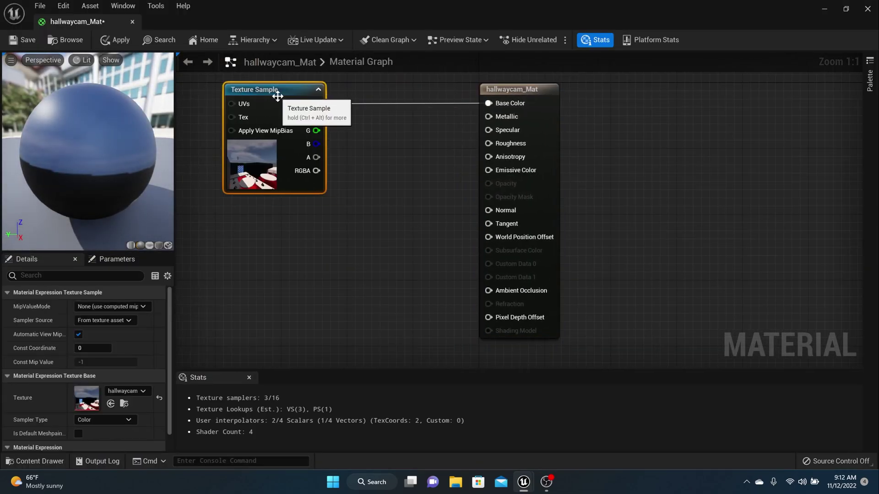
click(287, 244)
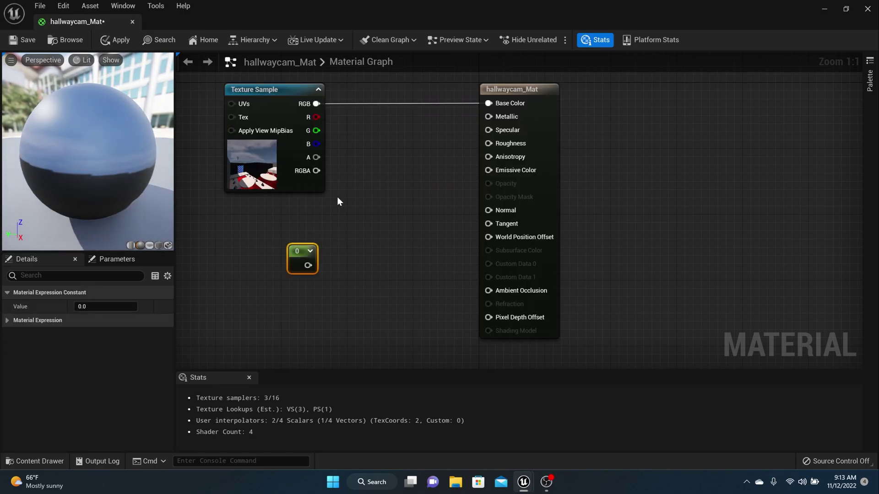
click(362, 197)
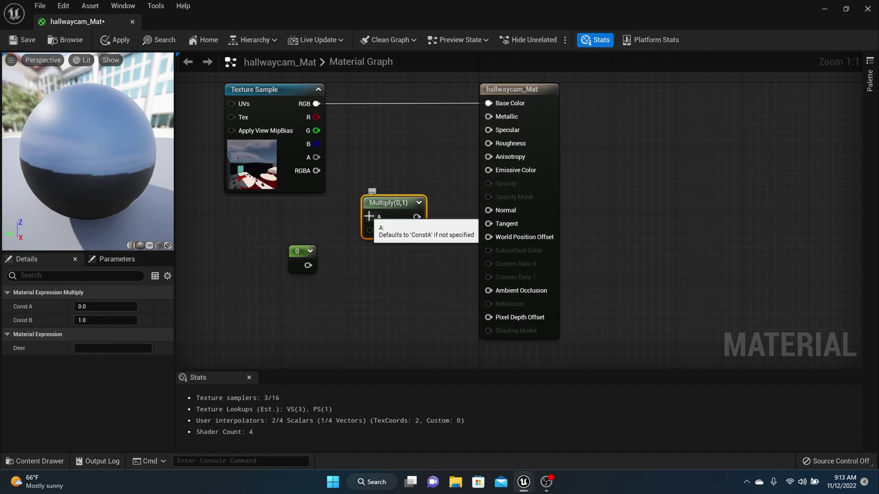
Feed the Texture Sample's RGB output into Multiply A and the Constant into B instead of Base Color, with the Constant at 0.538667.
click(352, 101)
drag(351, 103, 368, 182)
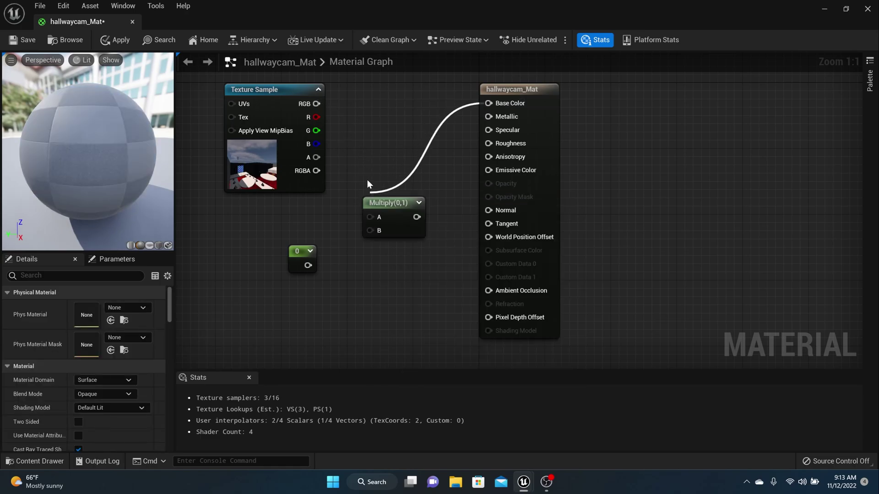
drag(369, 218, 369, 217)
mouse_move(372, 239)
mouse_down()
mouse_move(304, 249)
mouse_move(372, 239)
mouse_move(374, 229)
mouse_up()
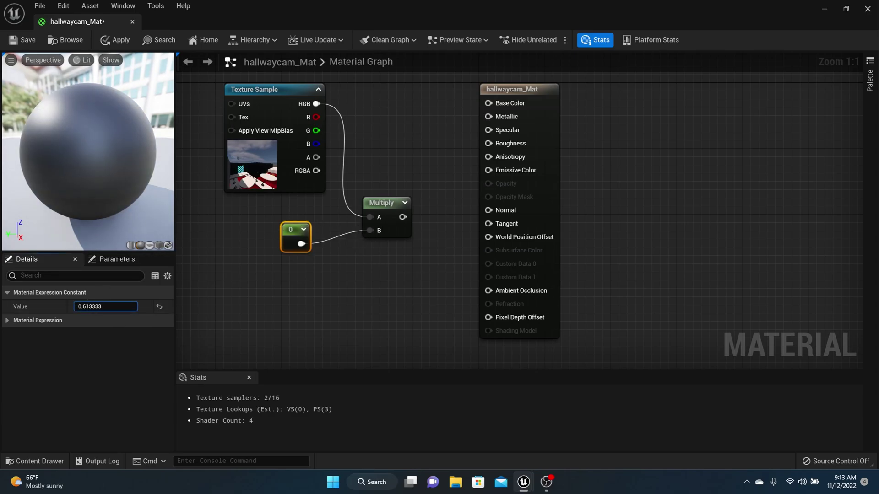
key(Return)
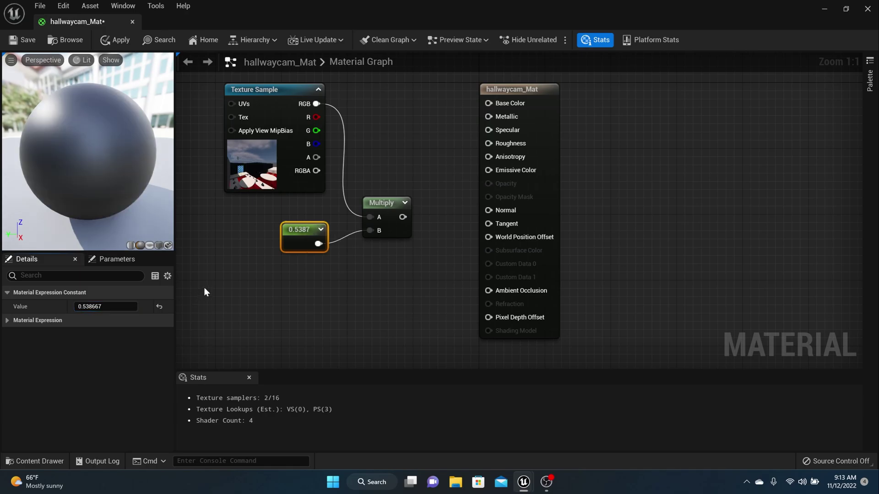
Connect the Multiply output to Emissive Color, then save and close hallwaycam_Mat.
drag(401, 217, 429, 206)
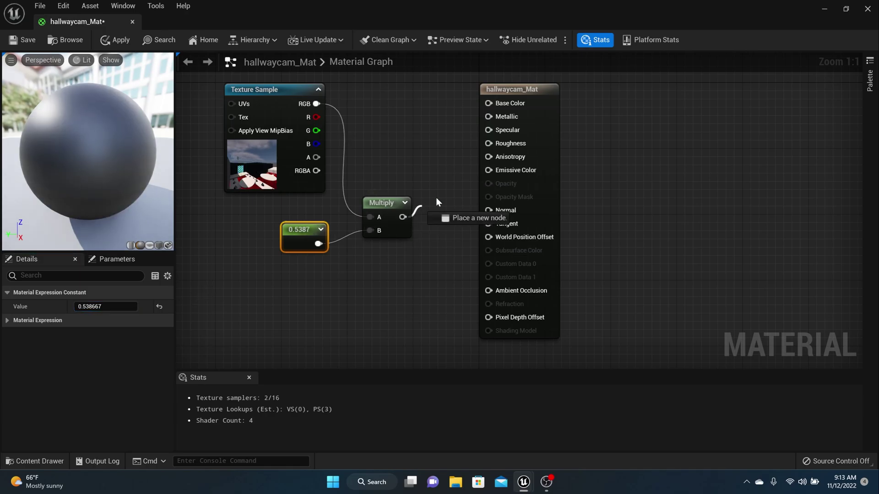
drag(493, 172, 491, 170)
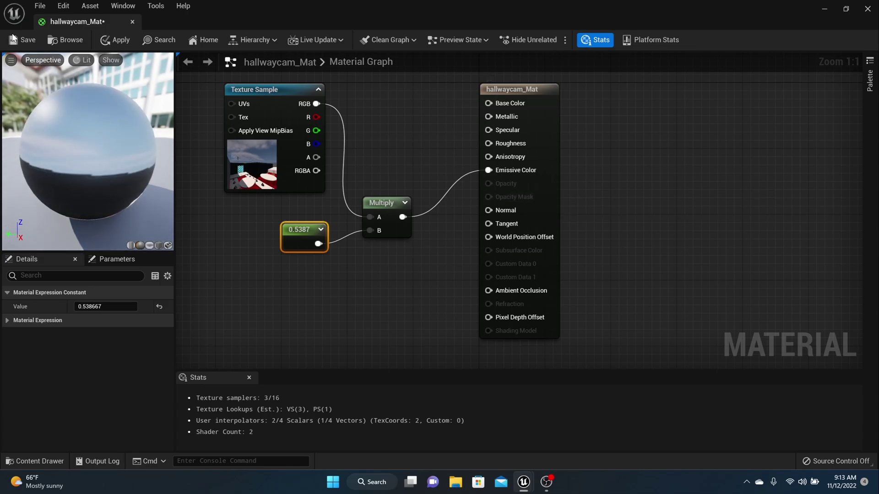
click(34, 42)
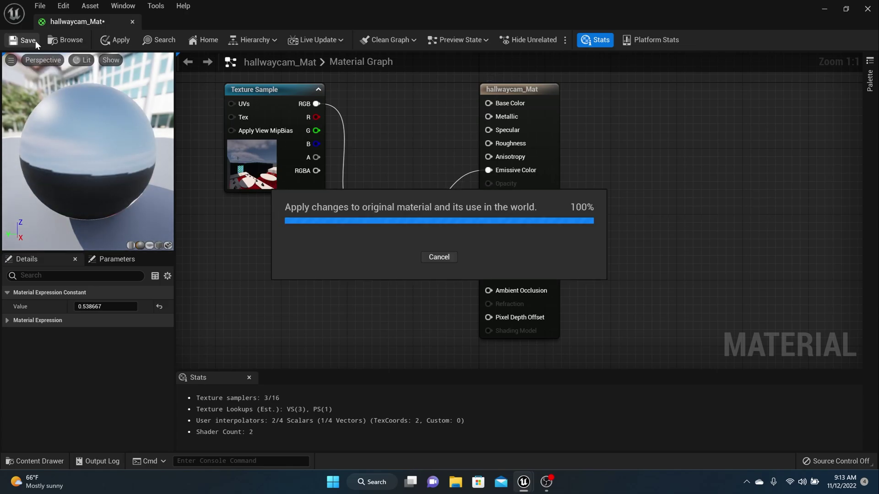
click(132, 22)
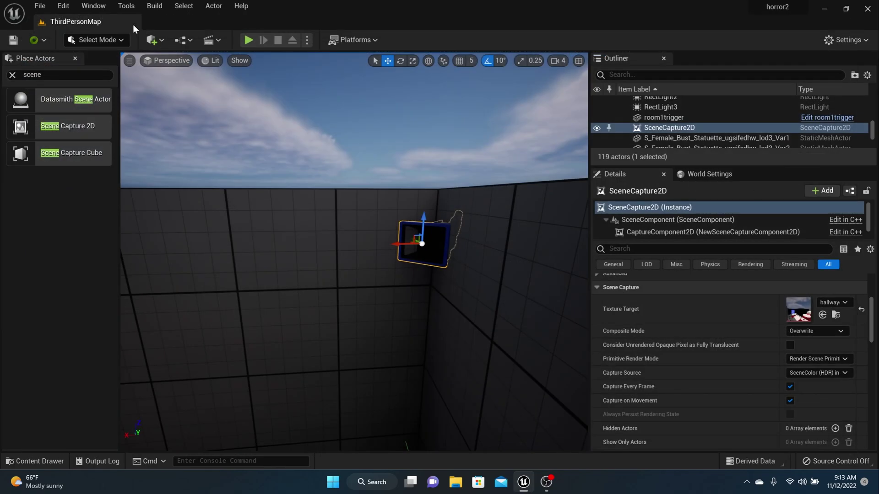
Place a basic Cube shape against the dark wall beside the number 1 at the glowing hexagon door.
scroll(329, 274, down, 12)
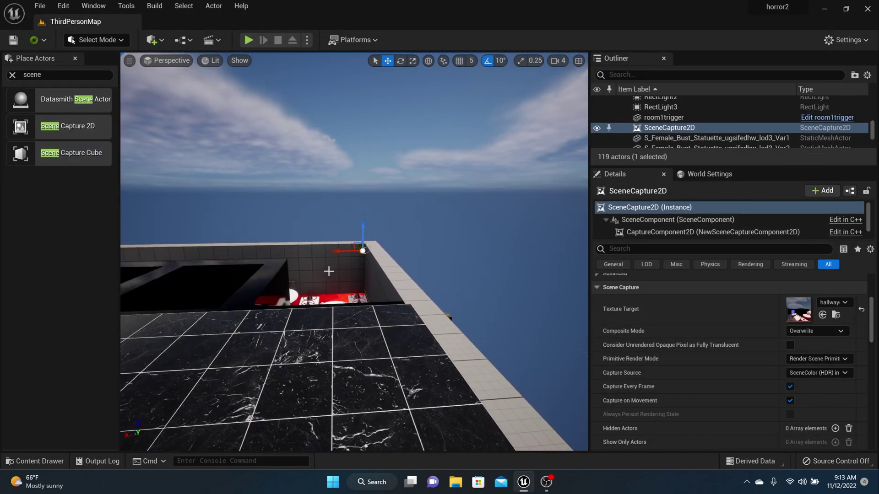
middle_drag(329, 275, 327, 315)
right_drag(328, 315, 297, 332)
right_drag(284, 268, 330, 265)
scroll(343, 258, up, 3)
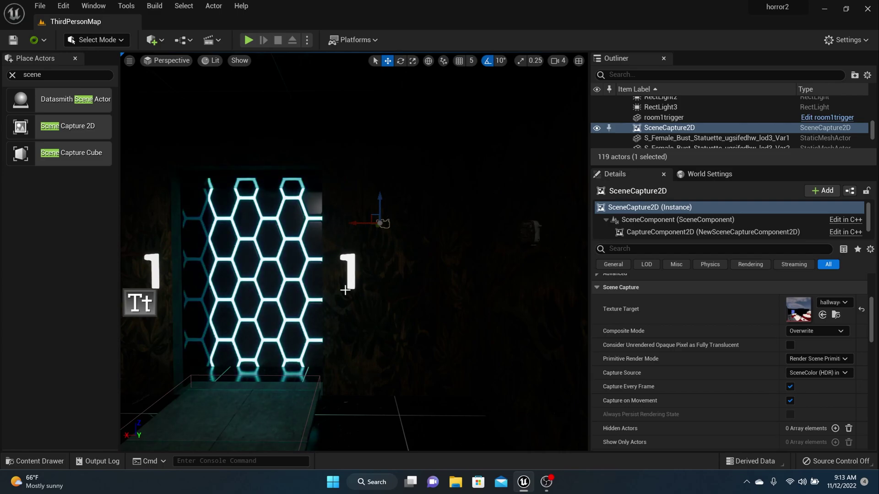
click(12, 75)
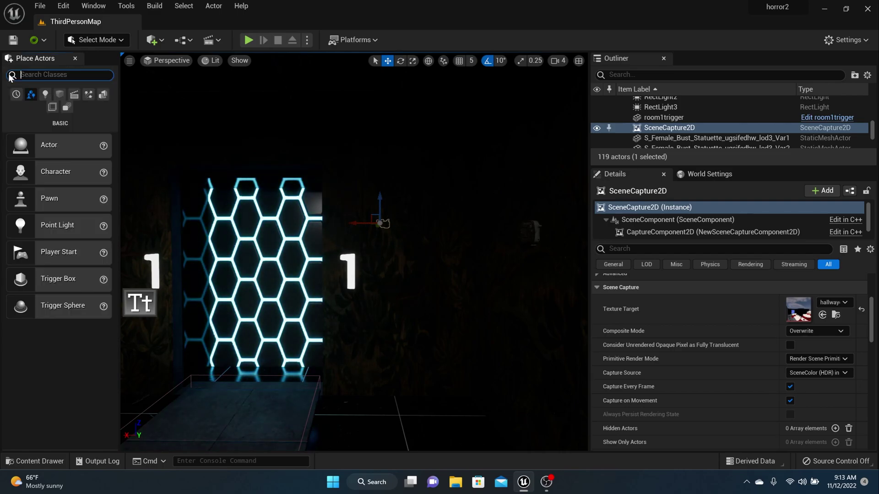
click(60, 94)
drag(50, 145, 414, 324)
key(f)
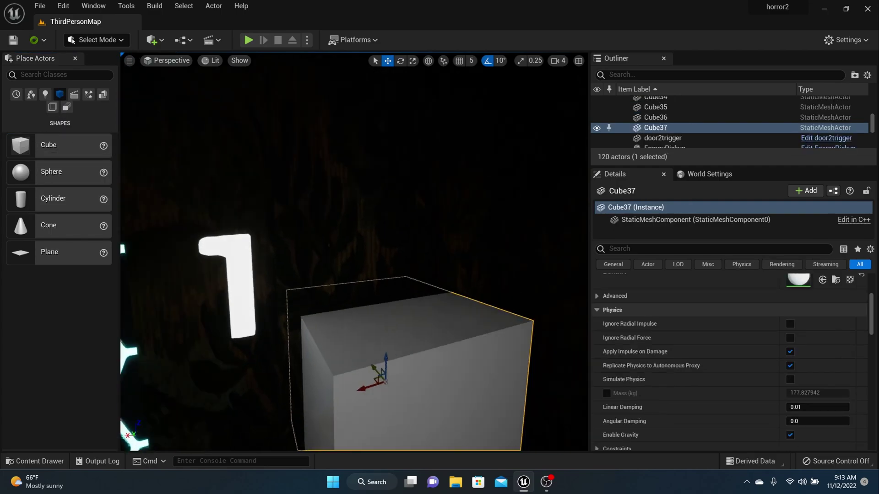
Scale the cube down into a thin, square, screen-like panel beside the number 1.
scroll(335, 288, down, 5)
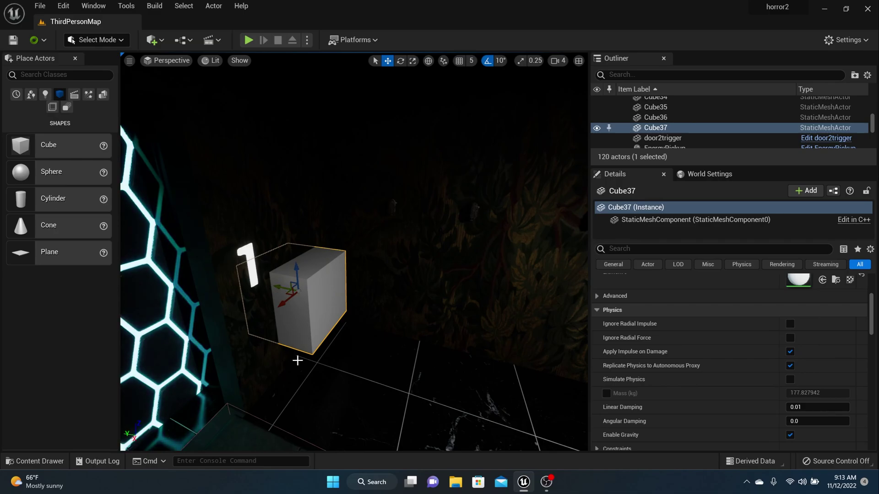
drag(280, 287, 300, 289)
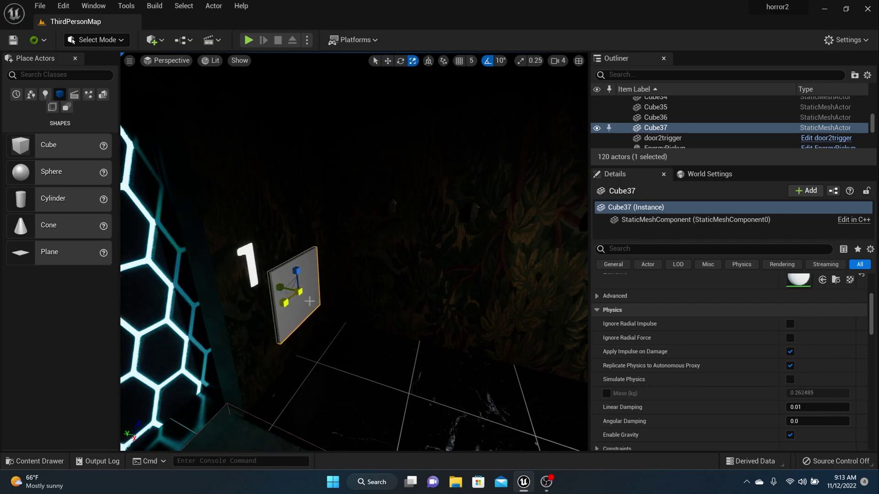
key(w)
right_drag(338, 303, 384, 343)
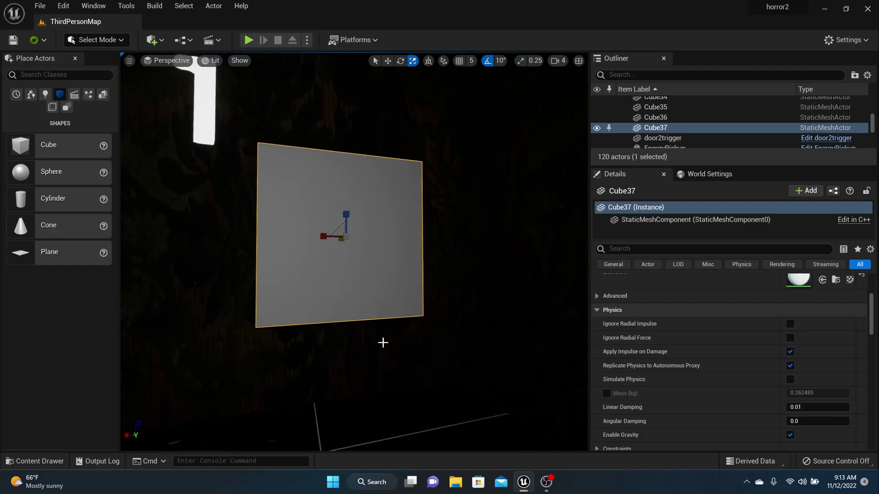
Apply the hallwaycam_Mat material to the thin cube panel beside the door.
click(36, 460)
drag(274, 297, 300, 187)
right_drag(382, 290, 416, 218)
scroll(354, 252, down, 5)
scroll(354, 252, up, 4)
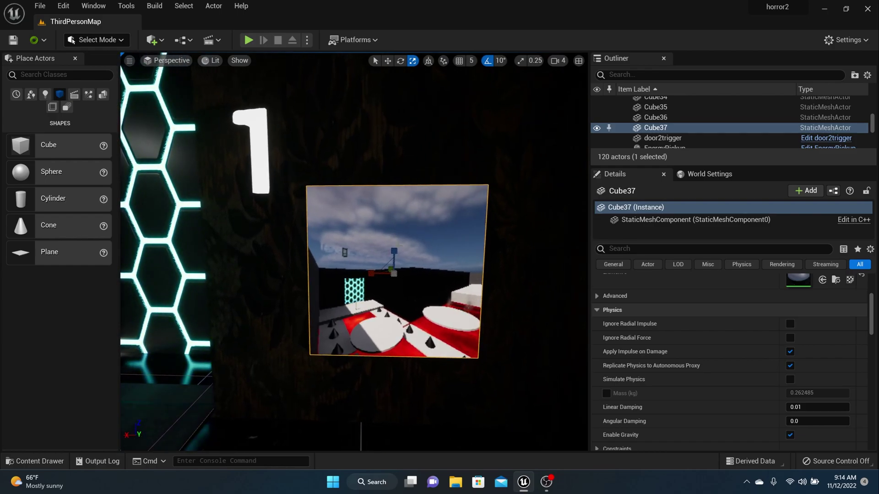
Enlarge the camera screen panel so it is taller than wide and raise it on the wall.
drag(397, 252, 404, 233)
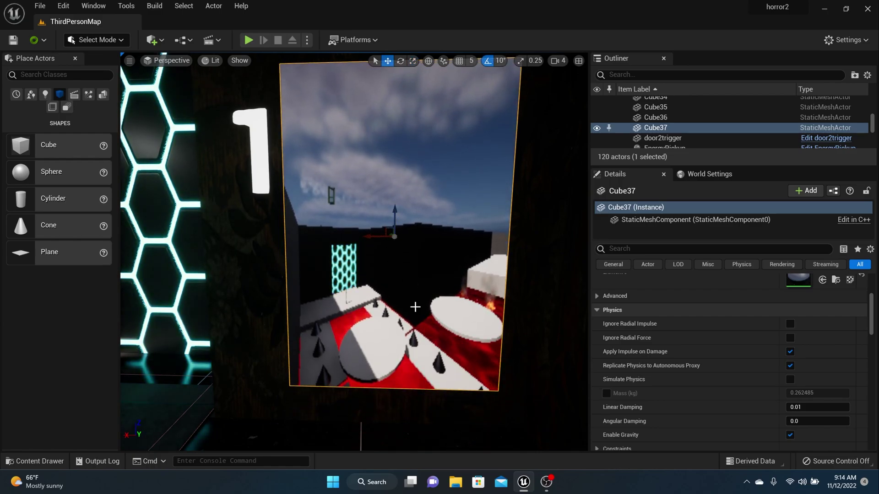
scroll(415, 306, down, 5)
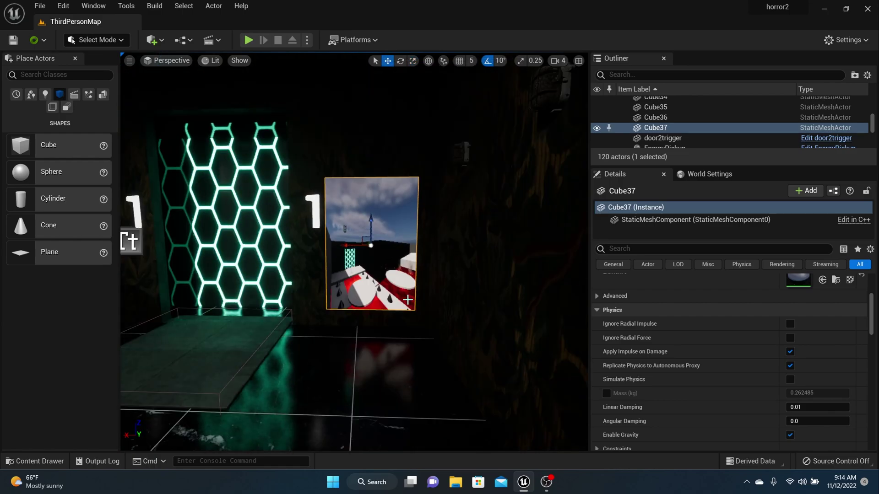
Play-test the level and walk the character around the wall screen beside door 1 to examine its live camera feed.
click(248, 39)
key(w)
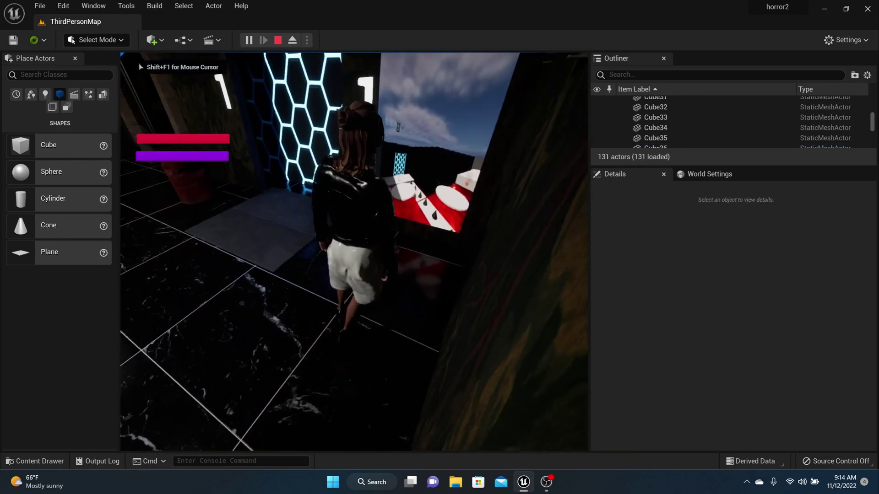
key(s)
key(w)
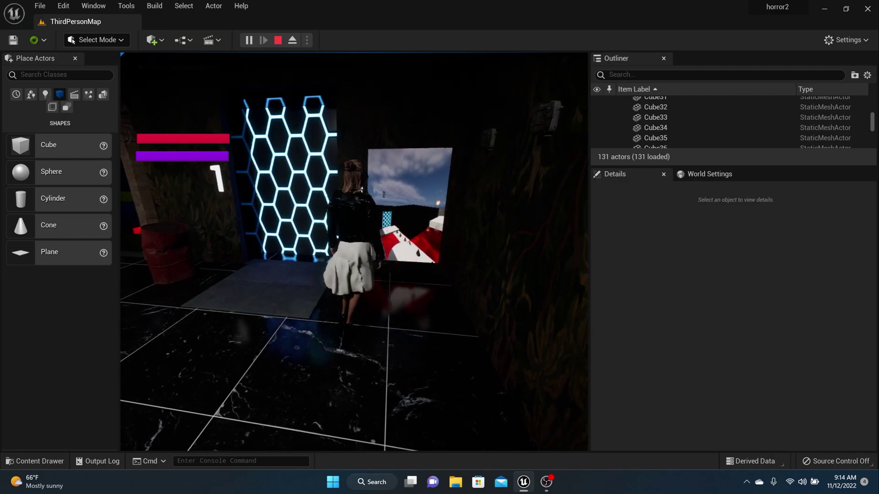
key(w)
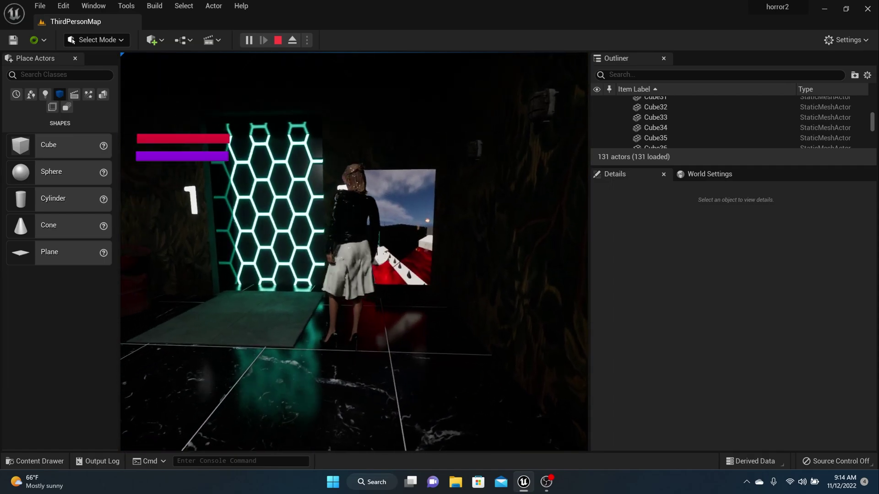
key(w)
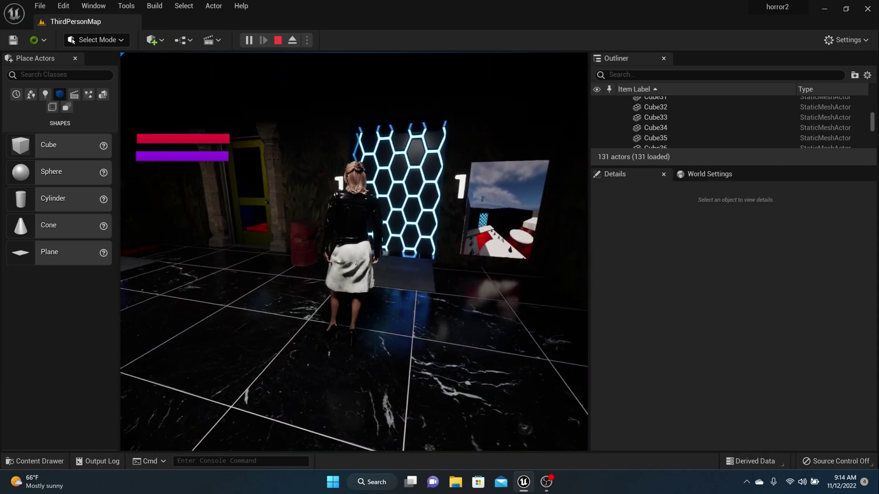
Walk the character through the room, onto the door 1 platform and back off it, to check the wall screen from other spots.
key(w)
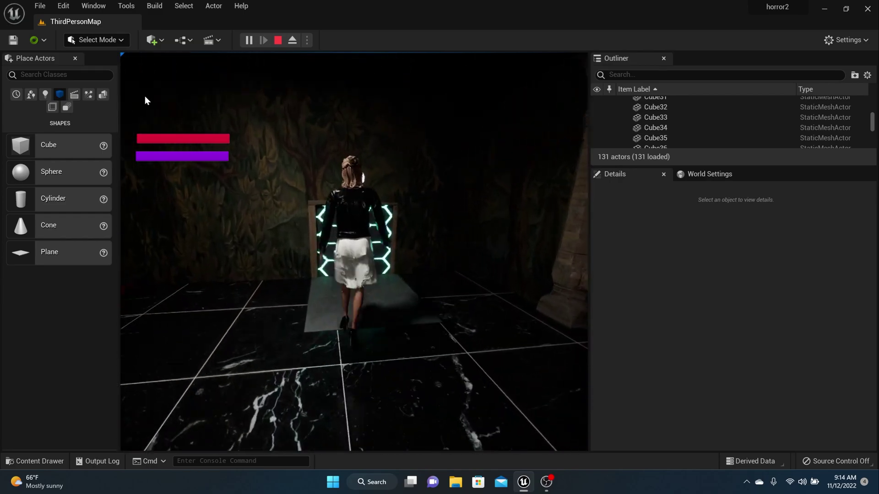
key(w)
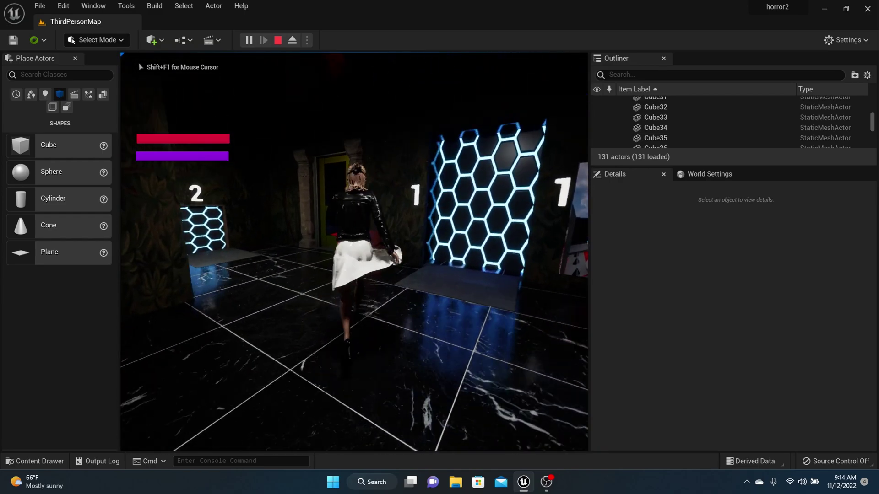
key(w)
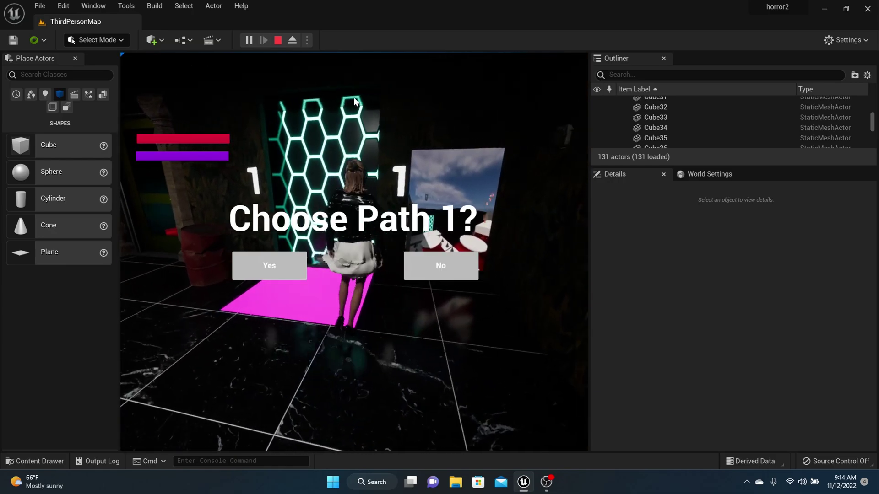
key(s)
key(w)
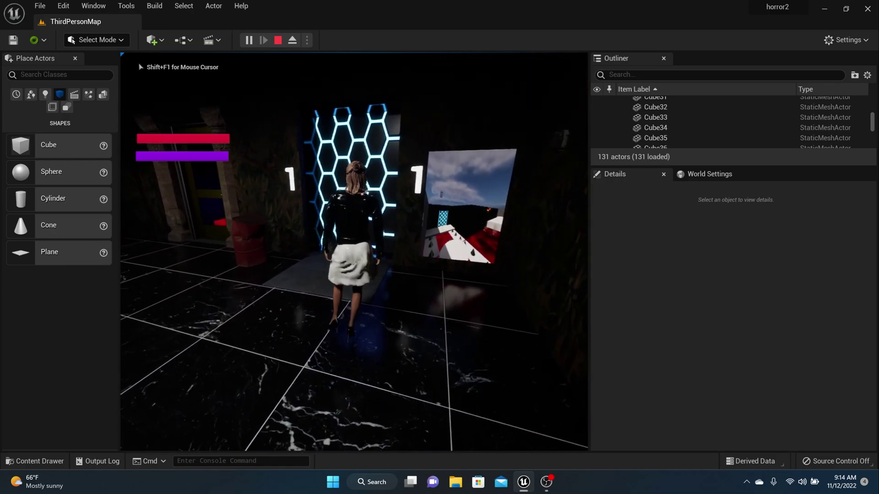
key(w)
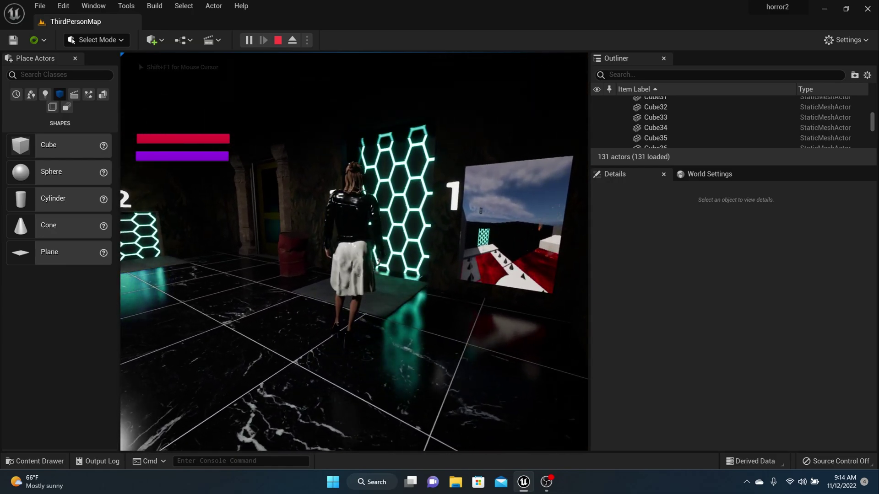